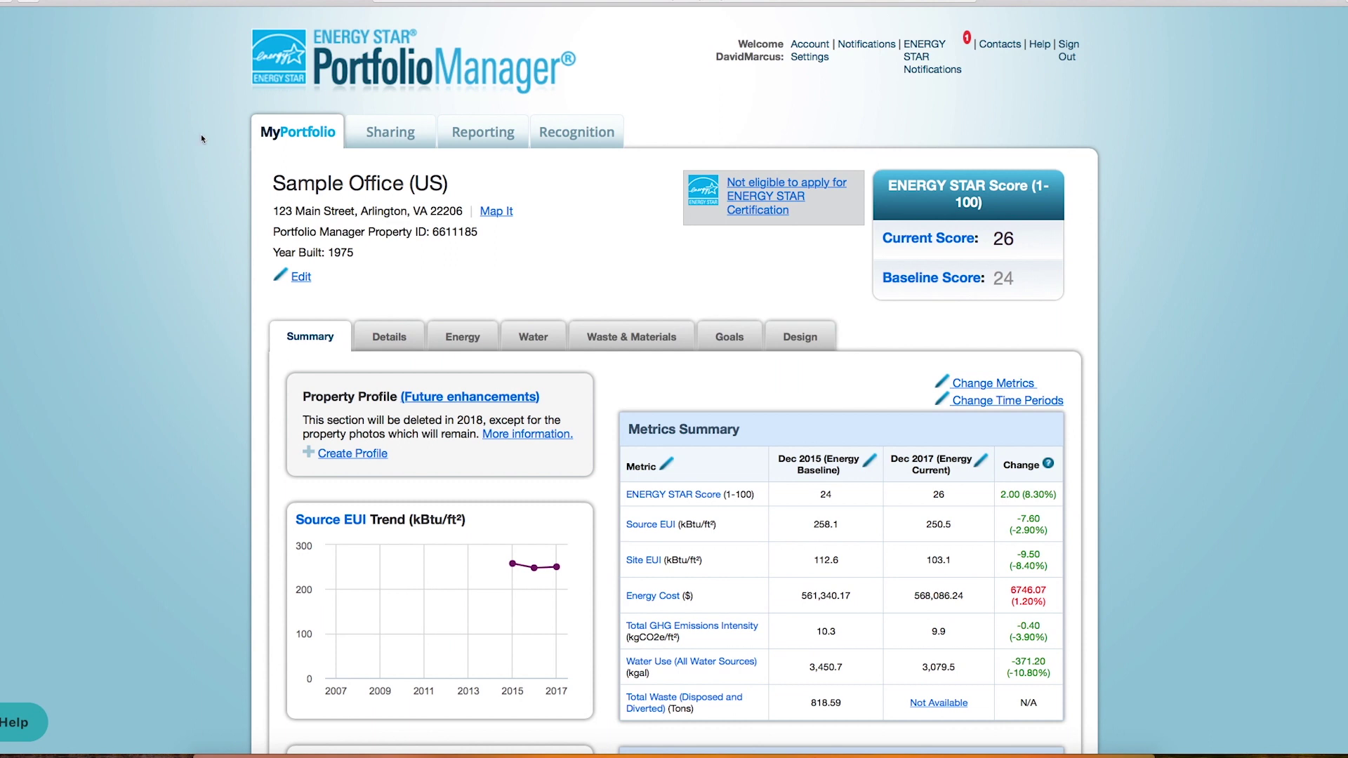
Switch the Sample Office (US) property page to the Details tab to see its building use.
left_click(378, 337)
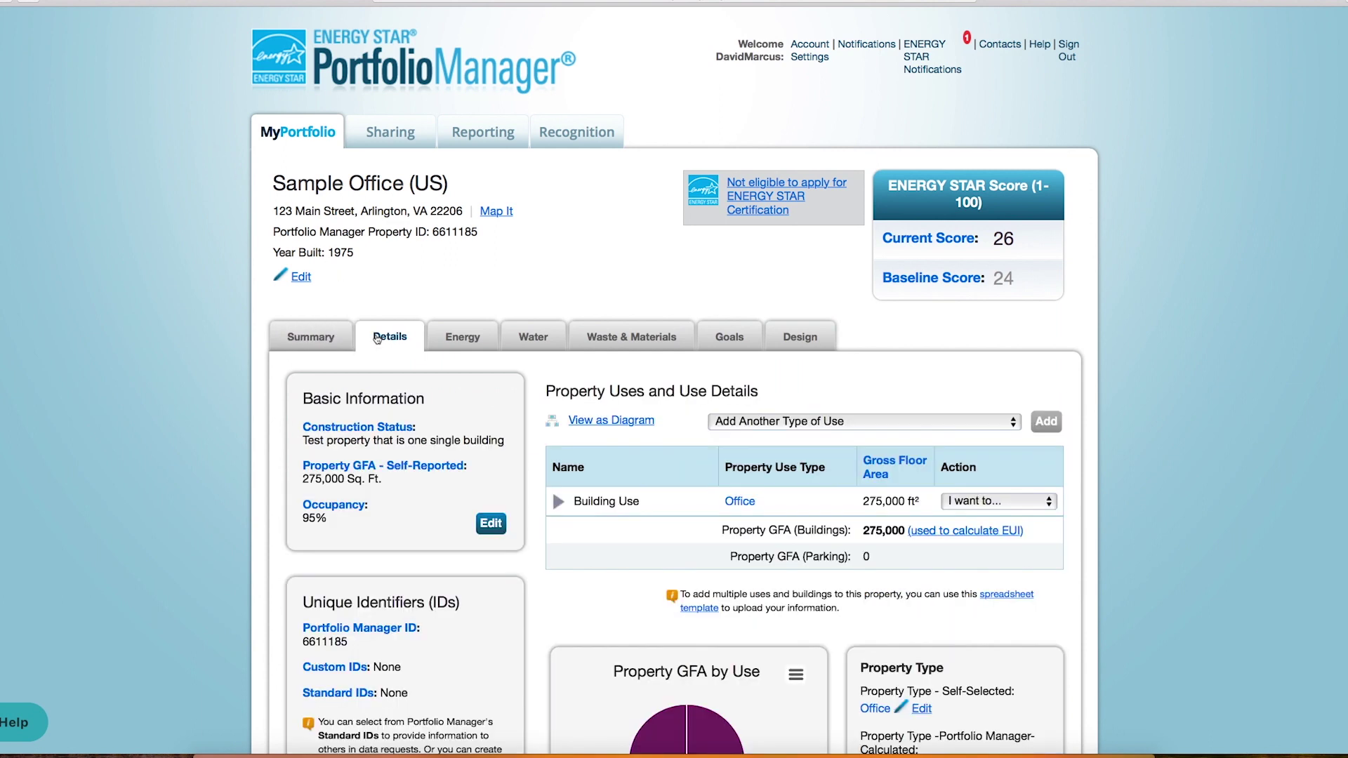
scroll(377, 345, "down", 5)
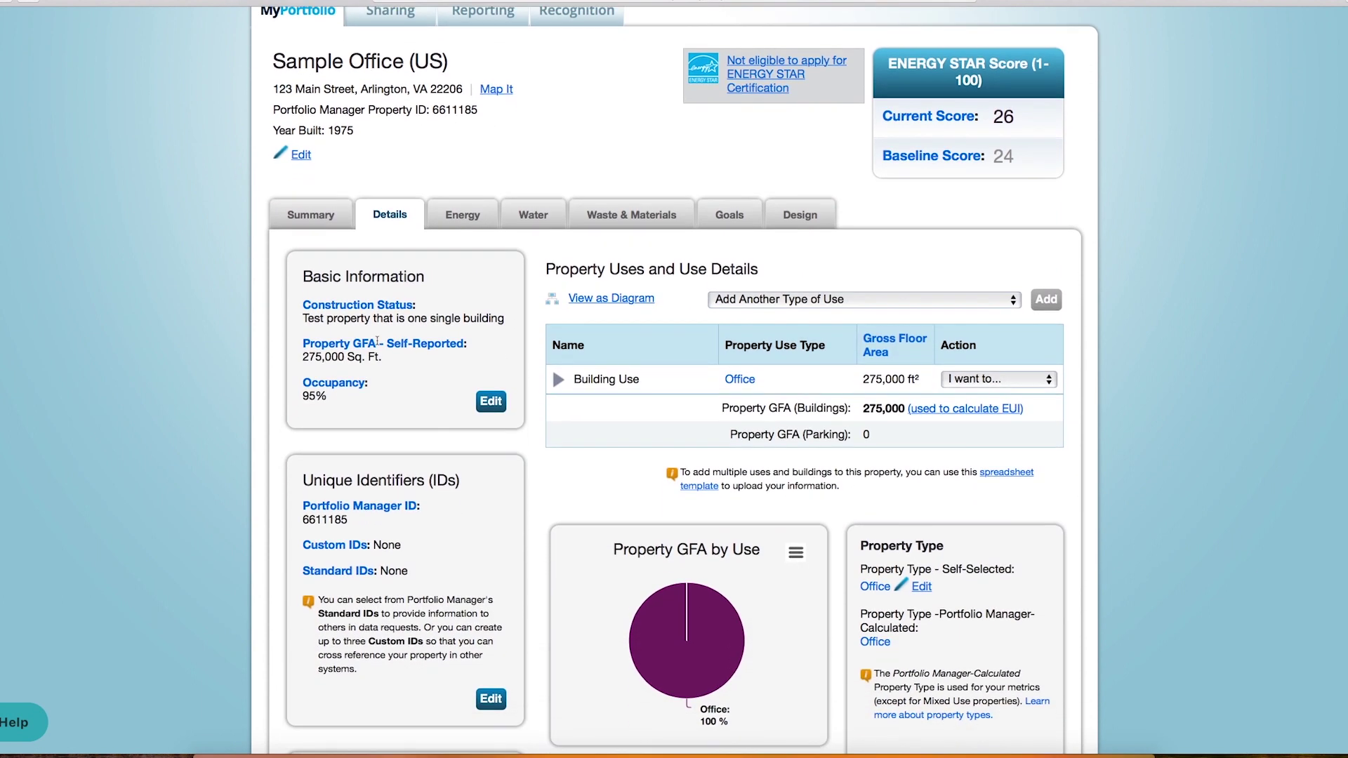
scroll(377, 345, "down", 1)
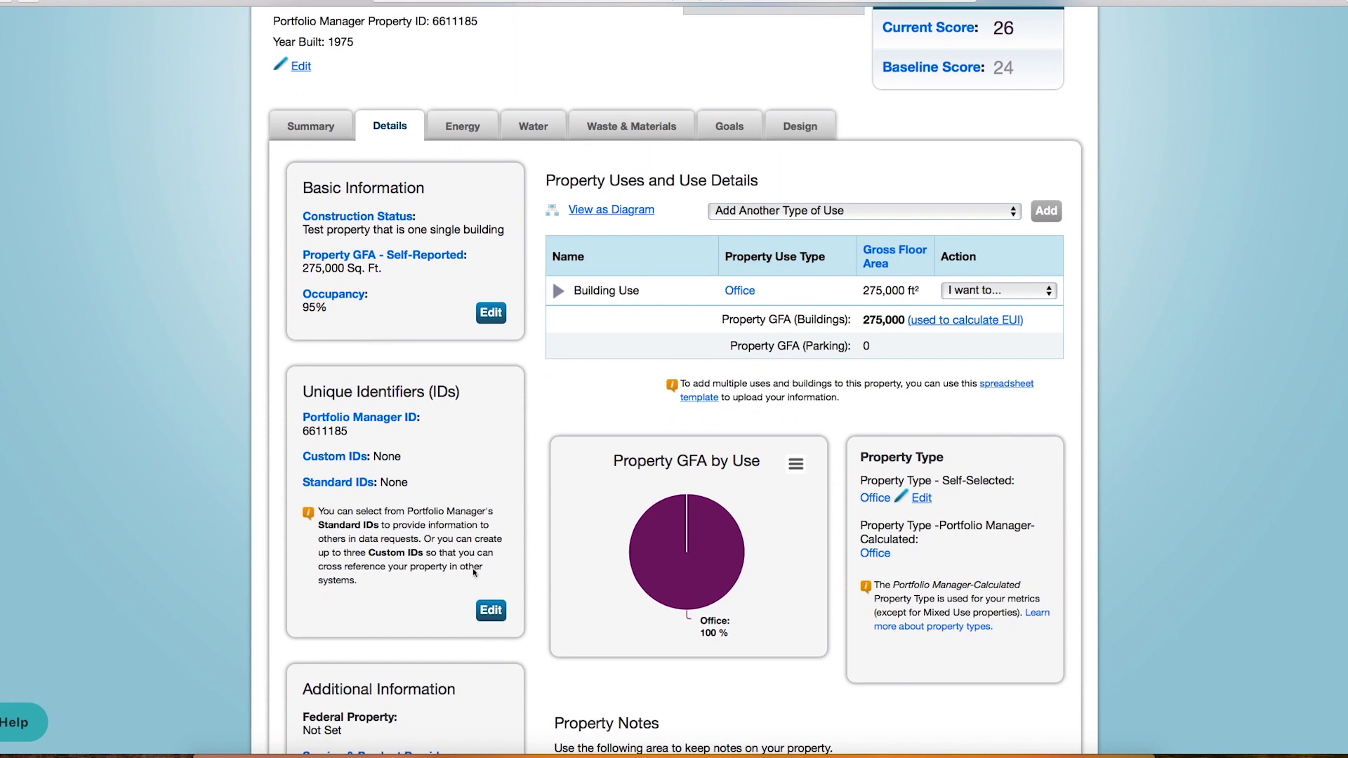
left_click(491, 611)
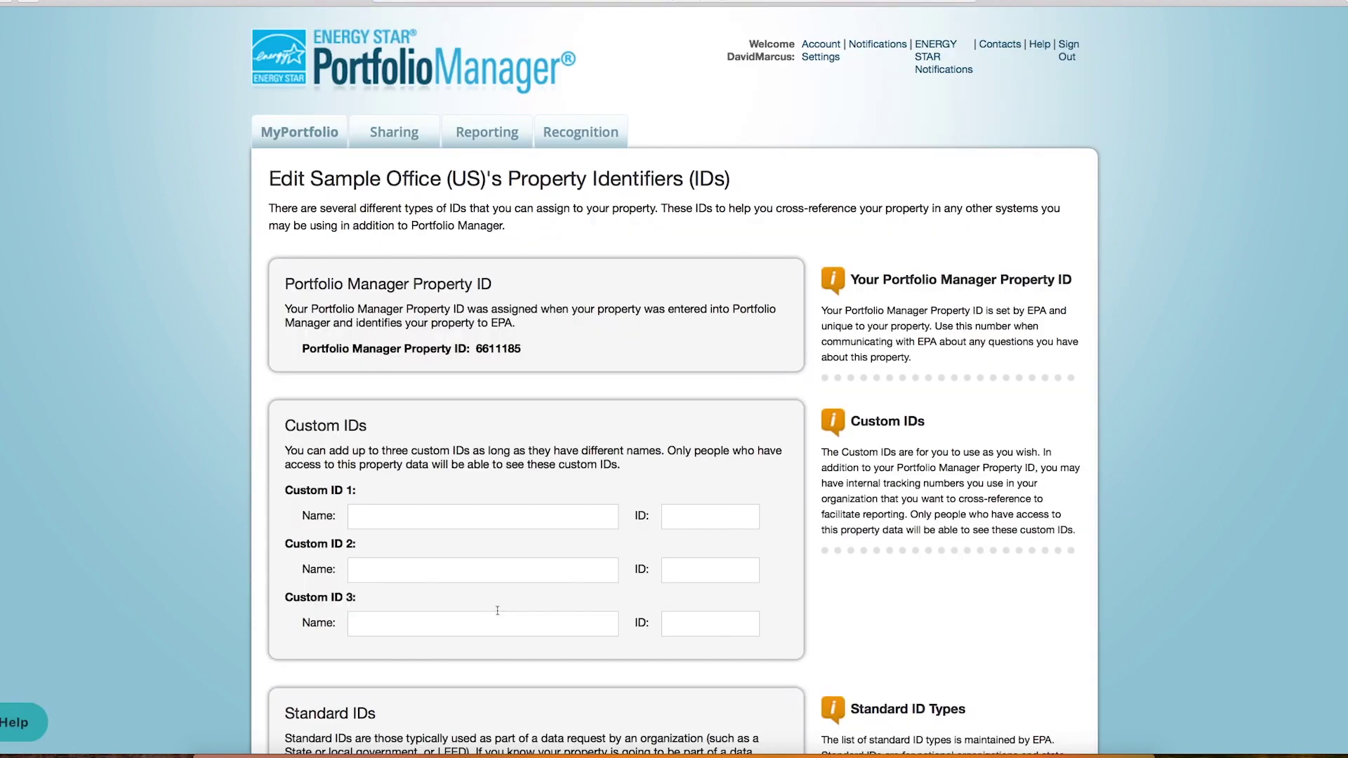
scroll(497, 610, "down", 7)
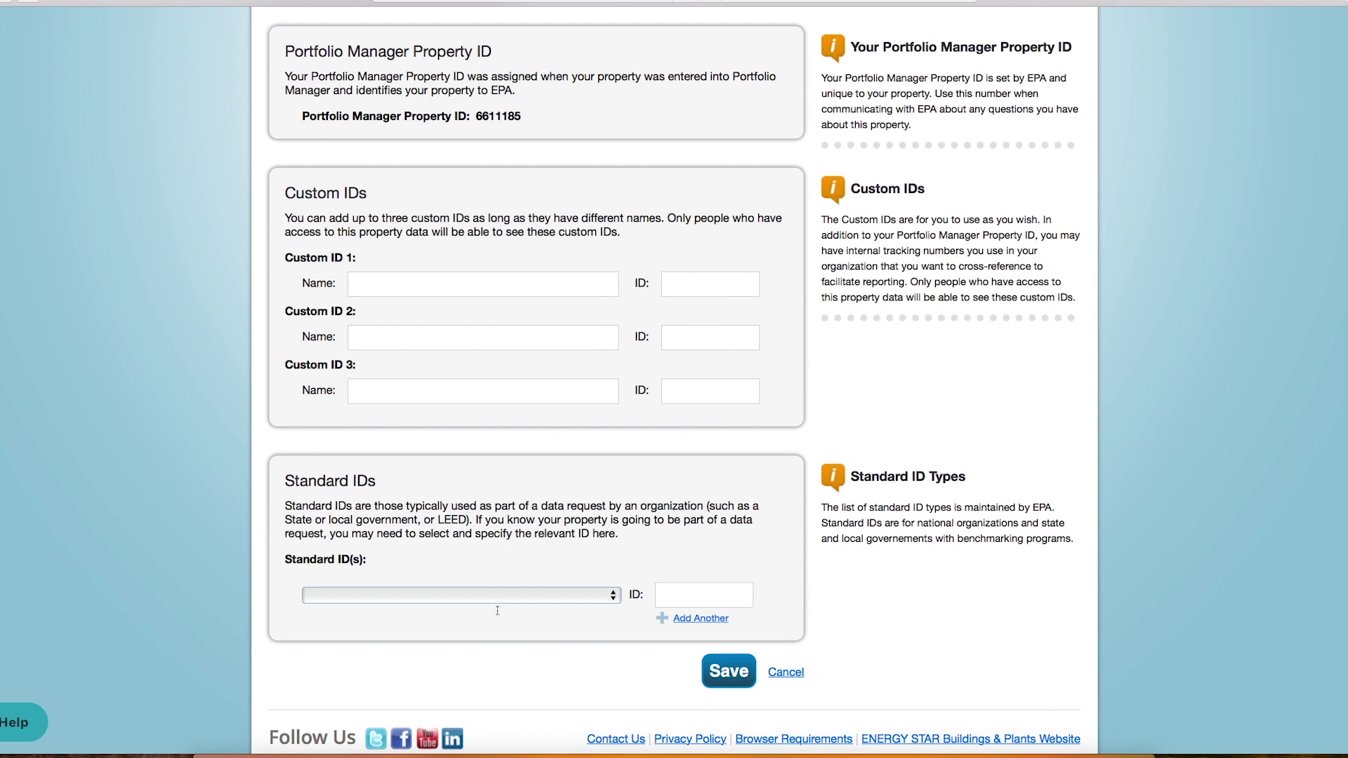
left_click(610, 570)
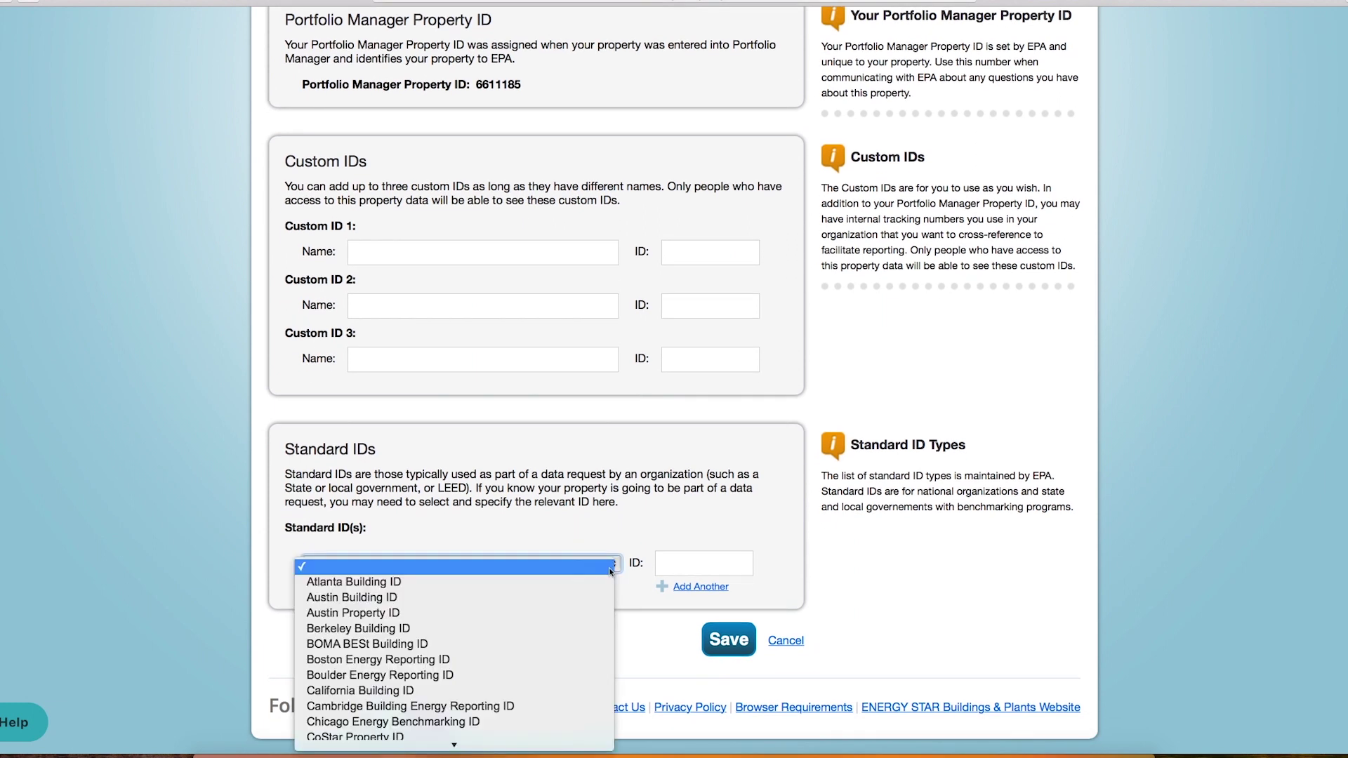
scroll(574, 631, "down", 5)
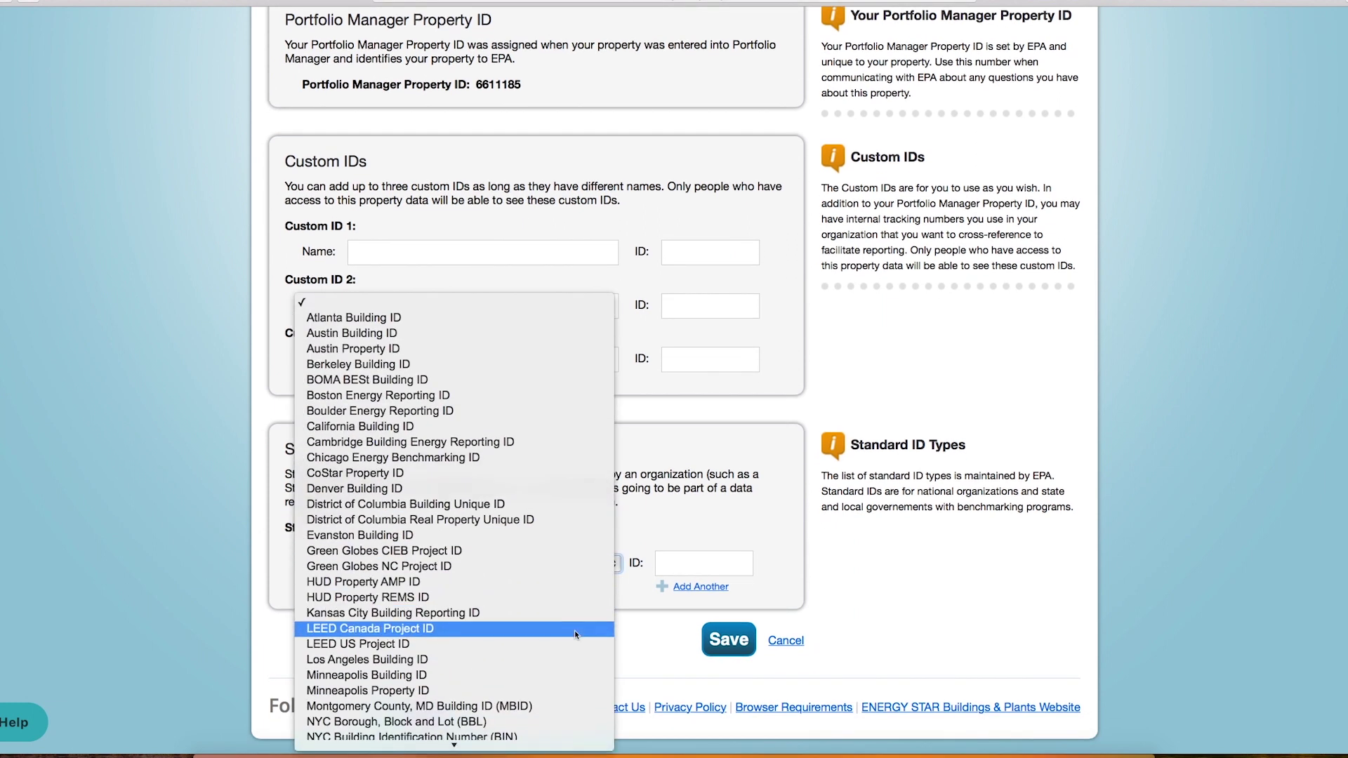
left_click(567, 642)
left_click(680, 565)
type("100011")
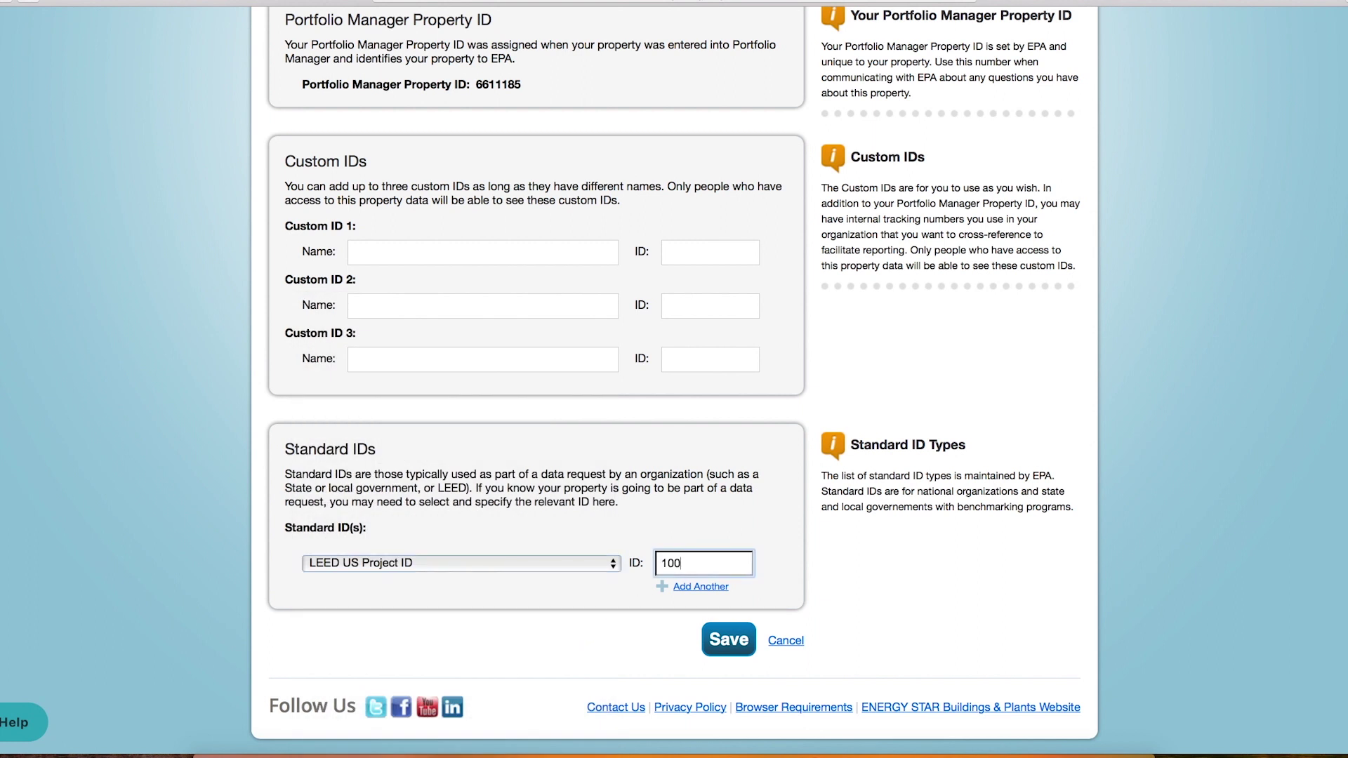
type("2620")
left_click(731, 646)
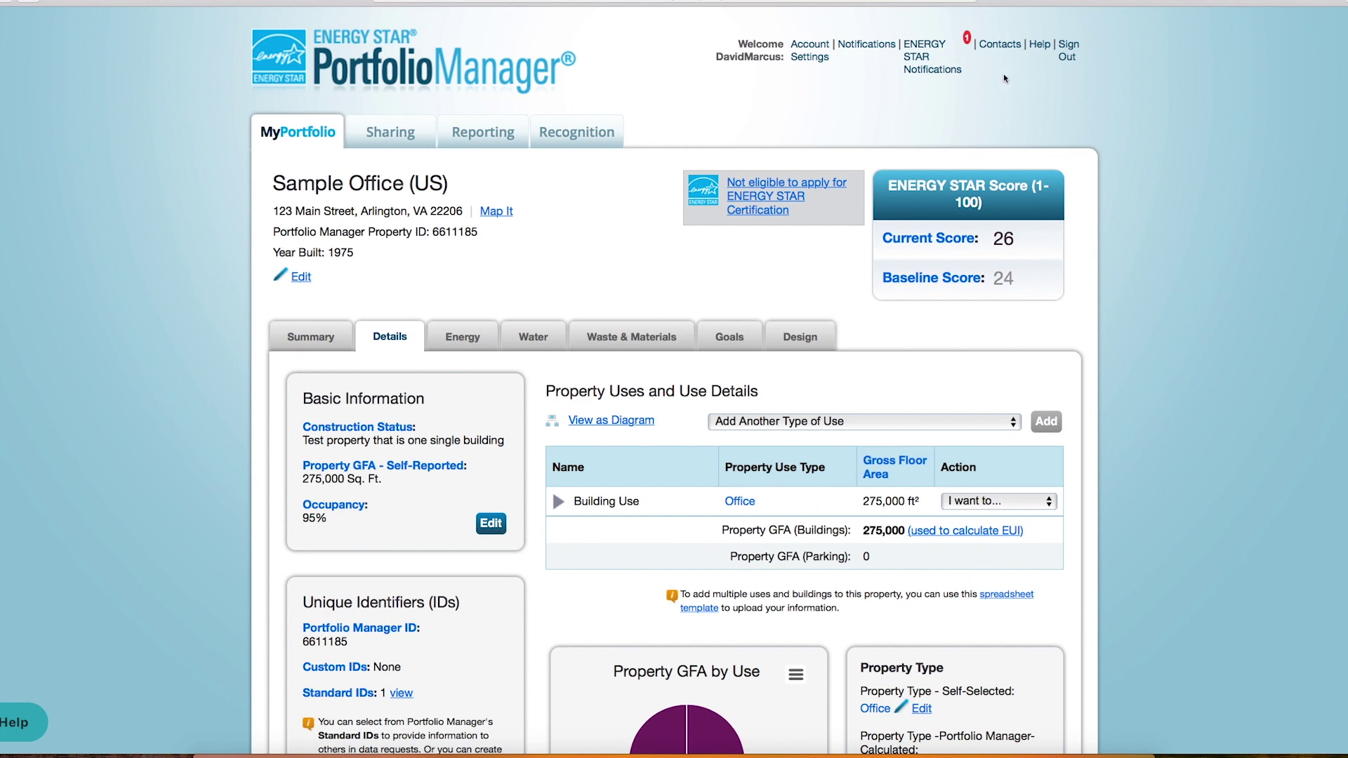
Search new contacts for username LEEDPerformanceReporting and request a connection with USGBC LEED.
left_click(1000, 45)
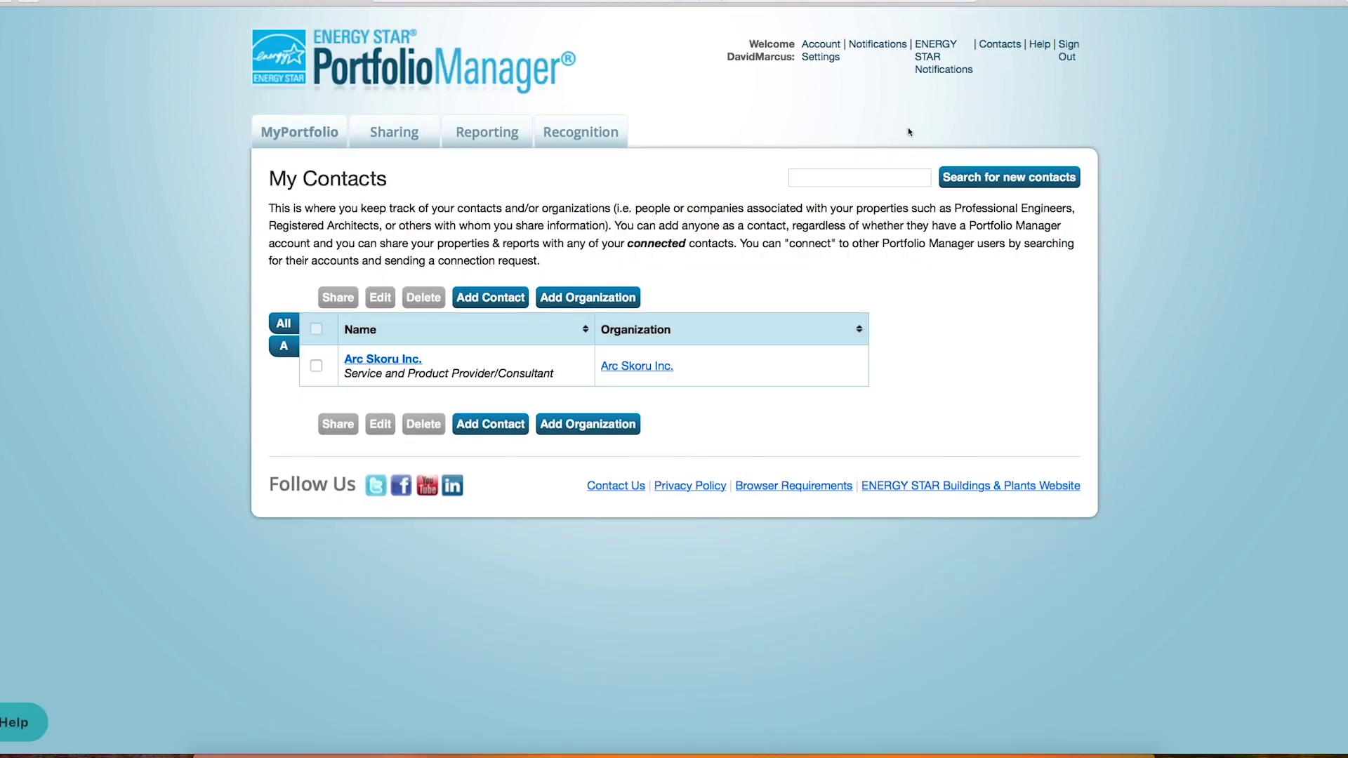
left_click(1009, 177)
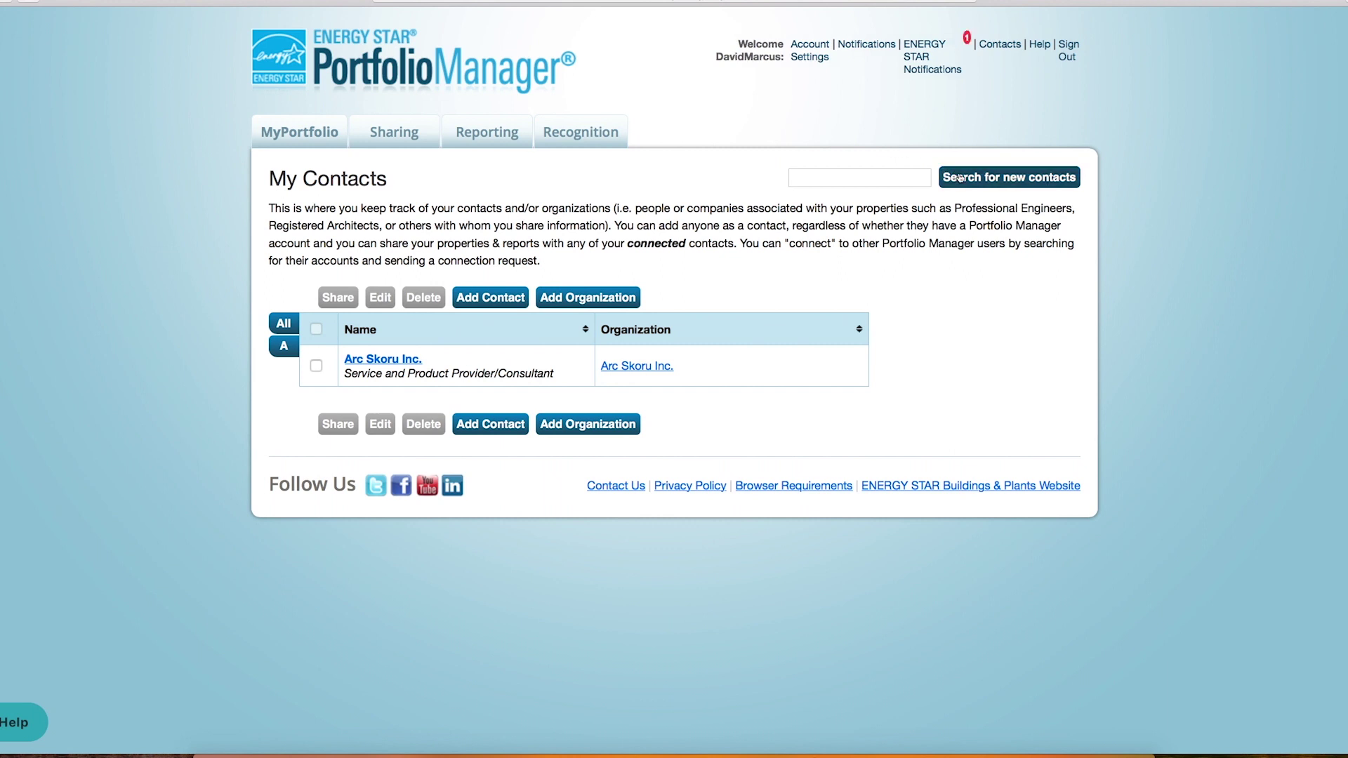
left_click(492, 394)
type("LEEDP")
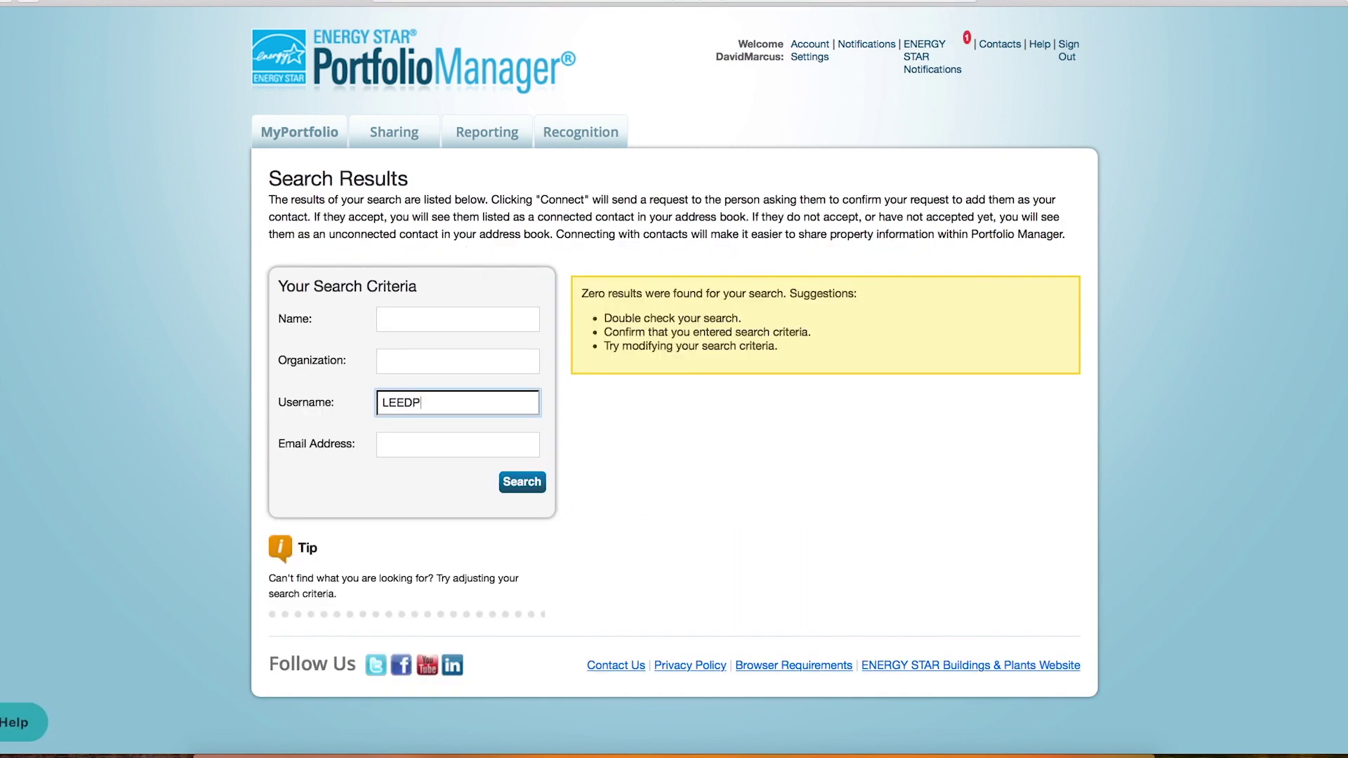
type("erformanceReporting")
left_click(514, 487)
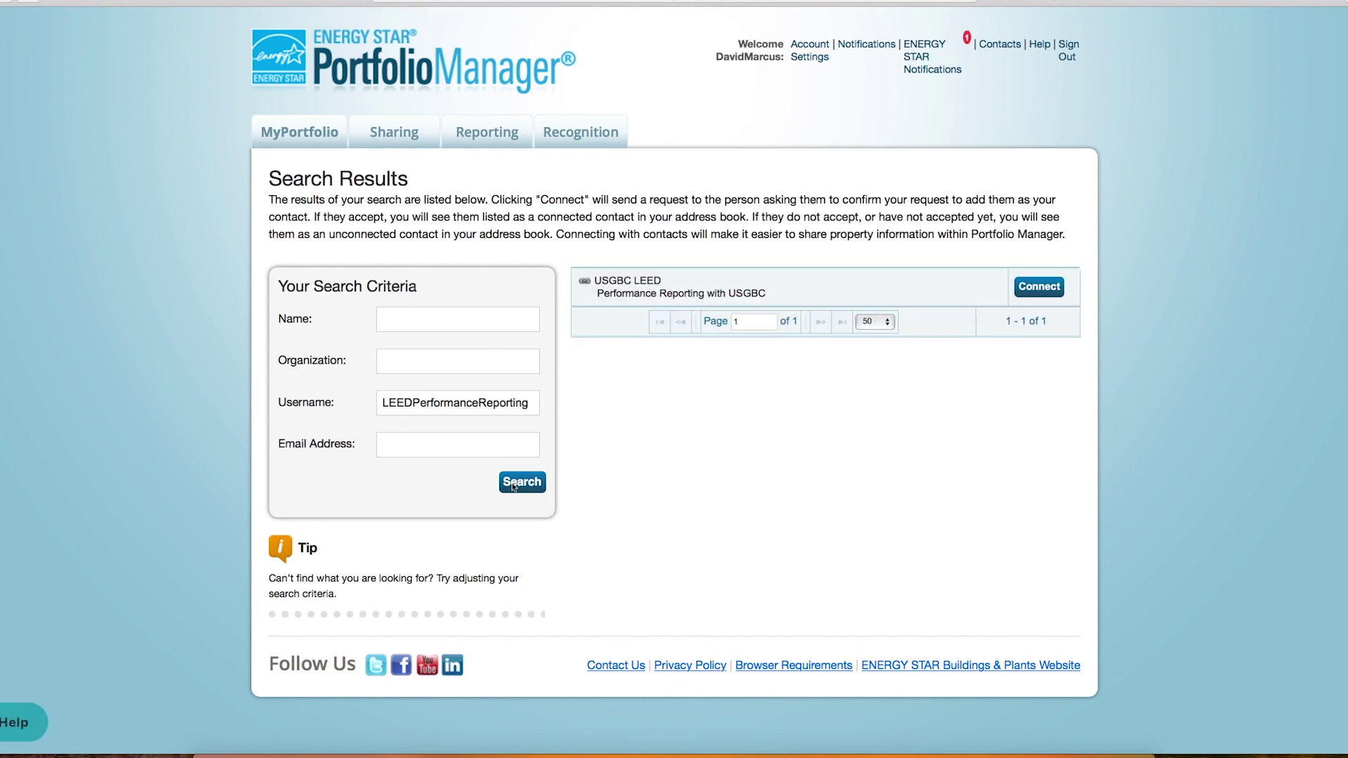
left_click(1039, 287)
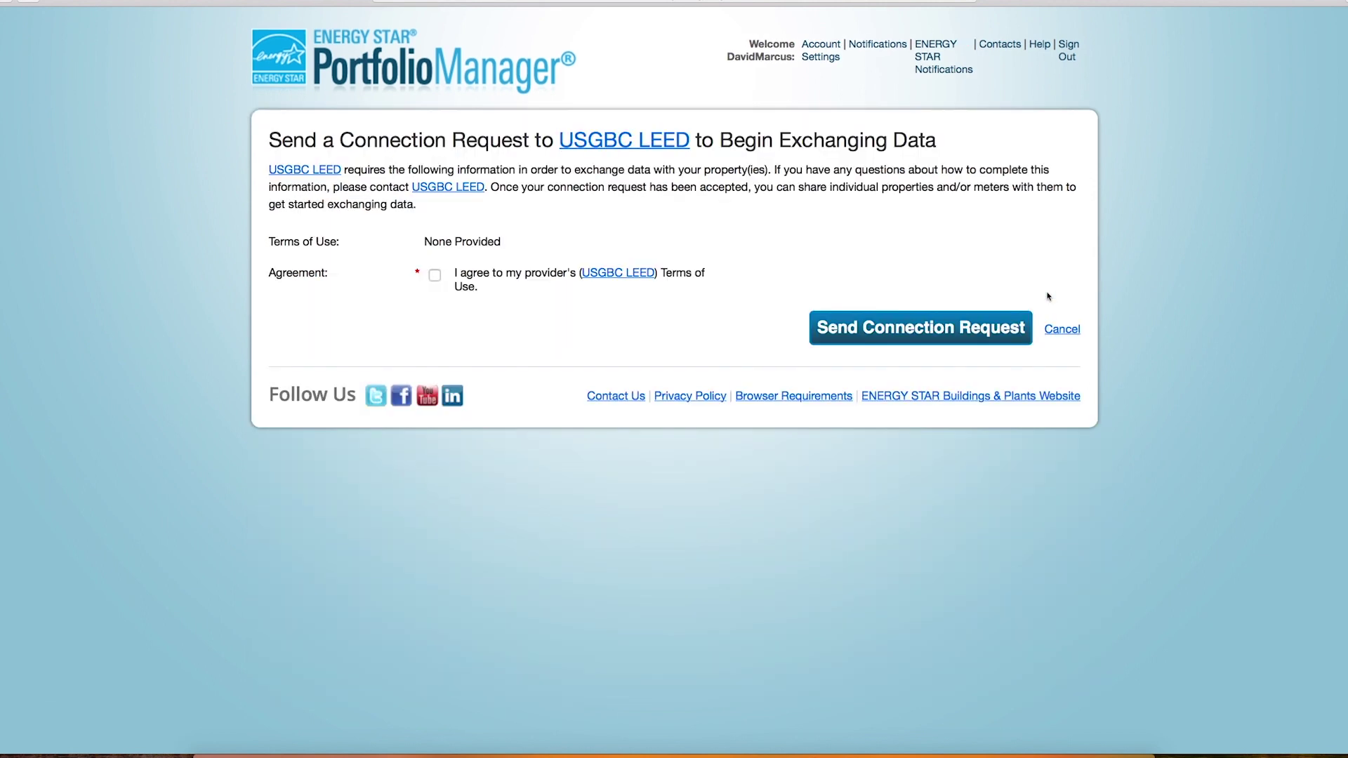
Accept the USGBC LEED terms, send the connection request, then go to the Sharing page.
left_click(436, 276)
left_click(851, 338)
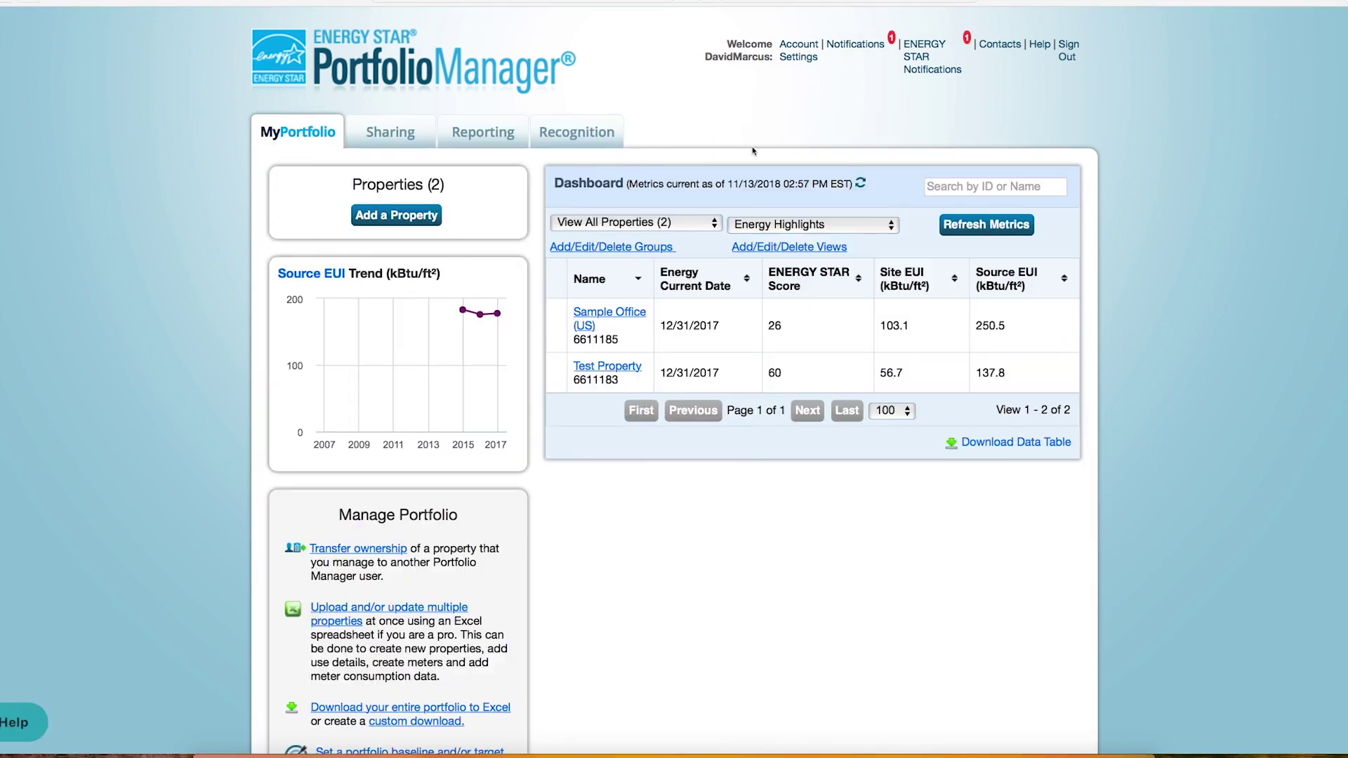
left_click(855, 46)
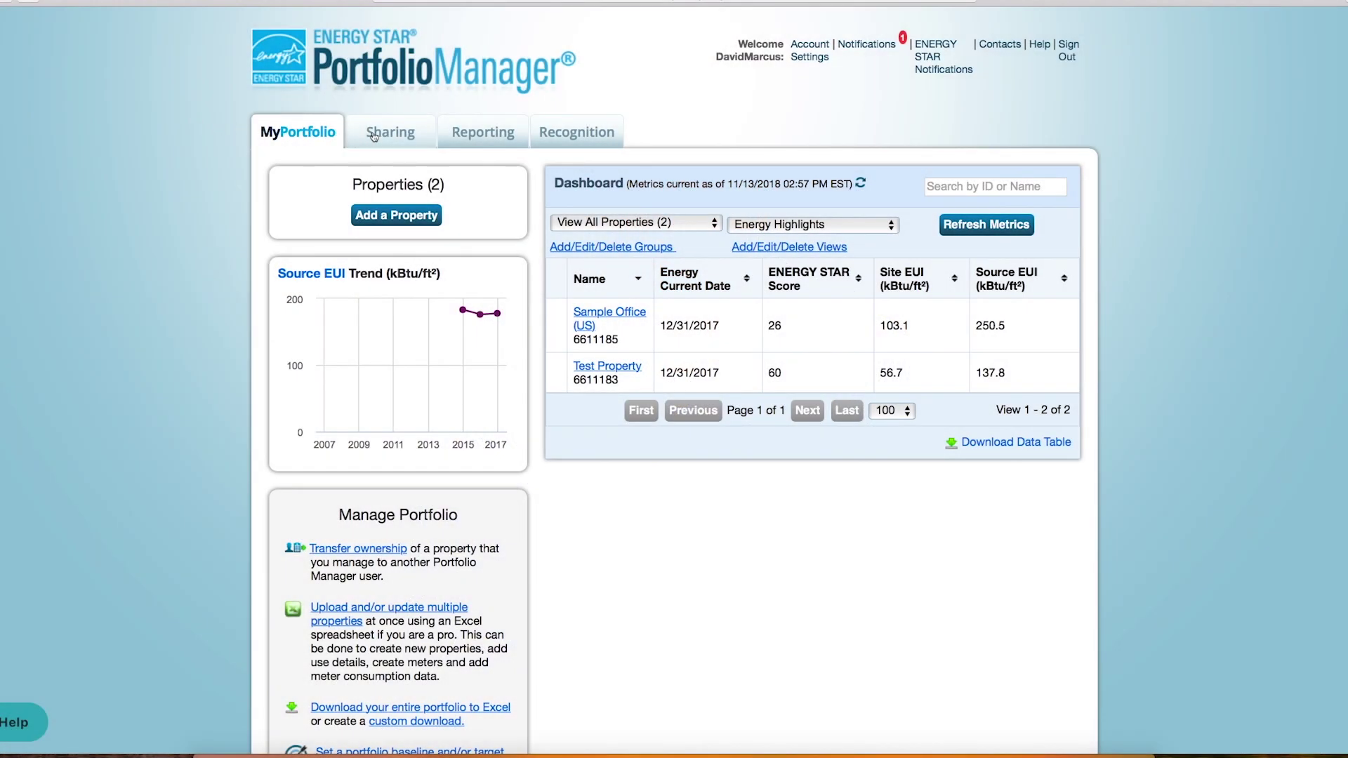
left_click(374, 136)
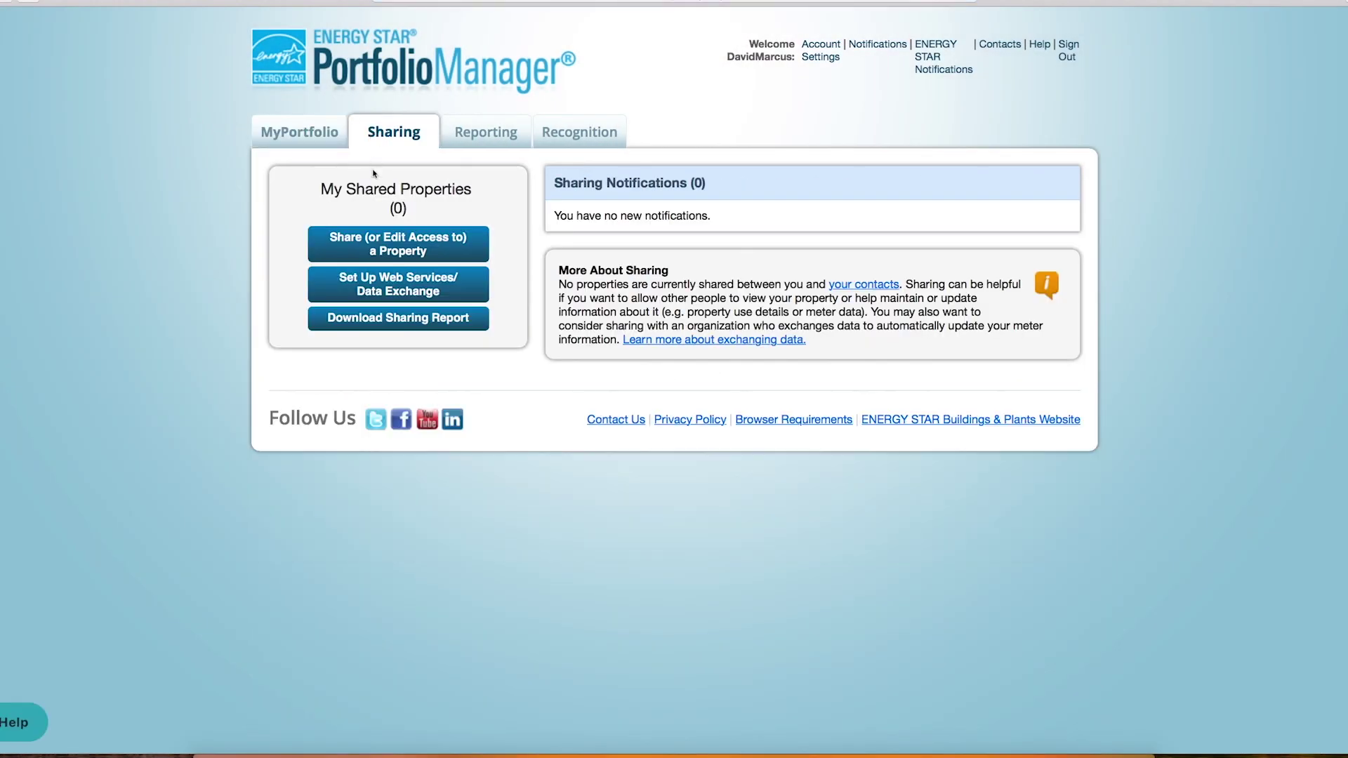
Start sharing a single property, choosing Sample Office (US).
left_click(475, 260)
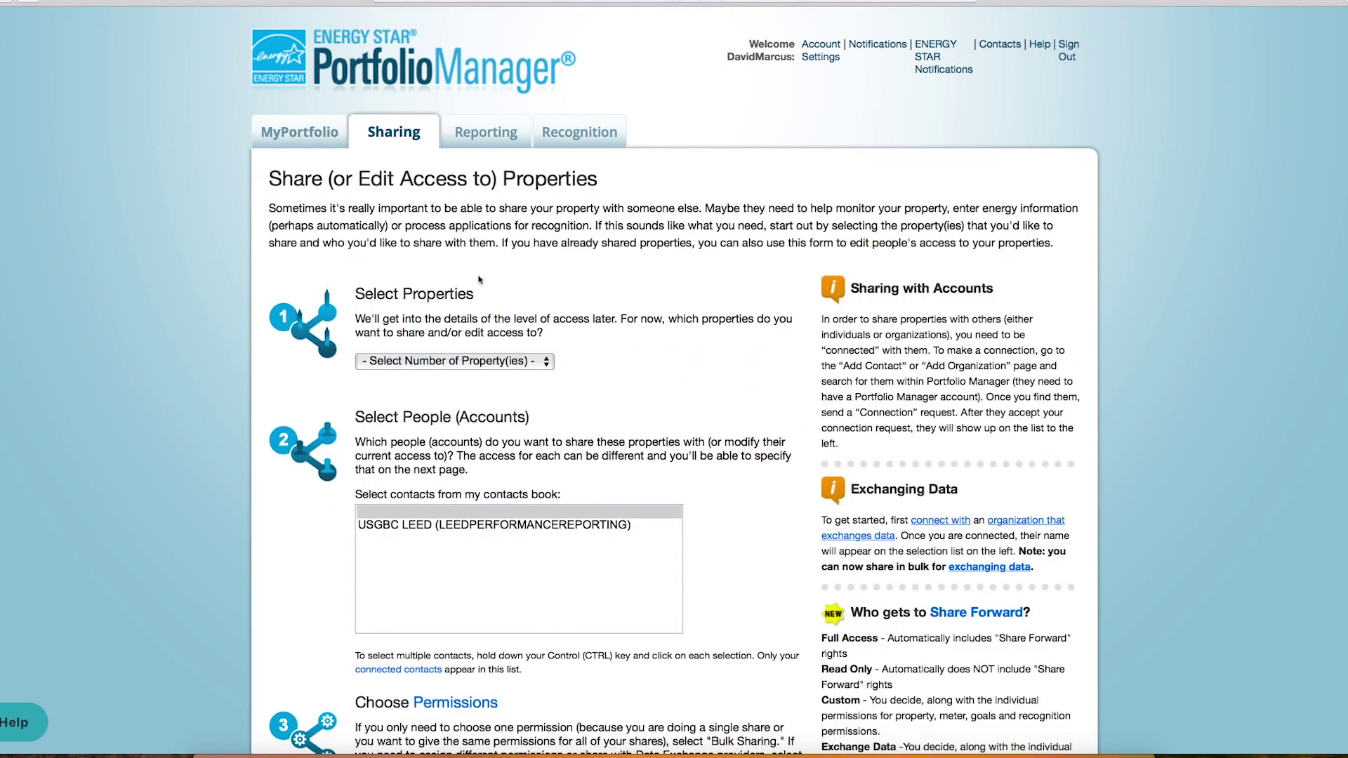
left_click(546, 364)
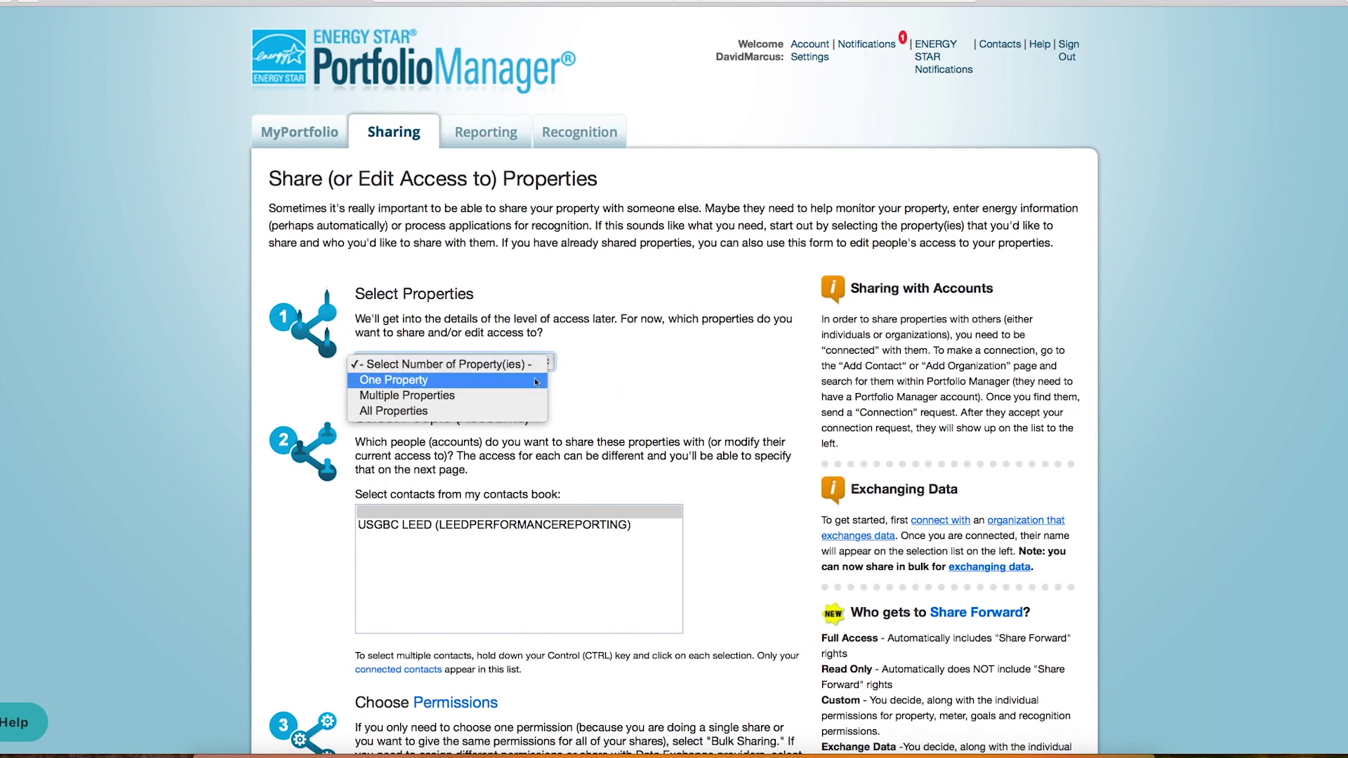
left_click(534, 380)
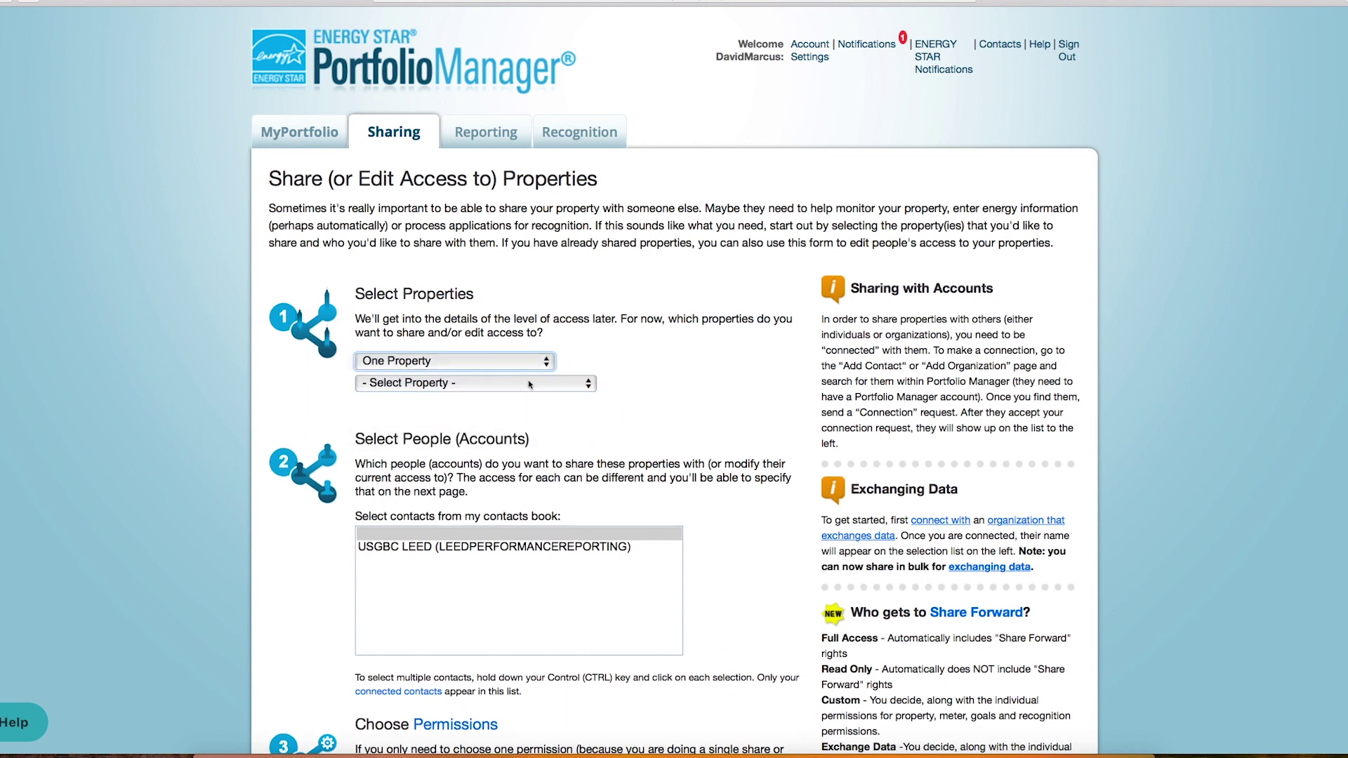
left_click(530, 385)
left_click(531, 401)
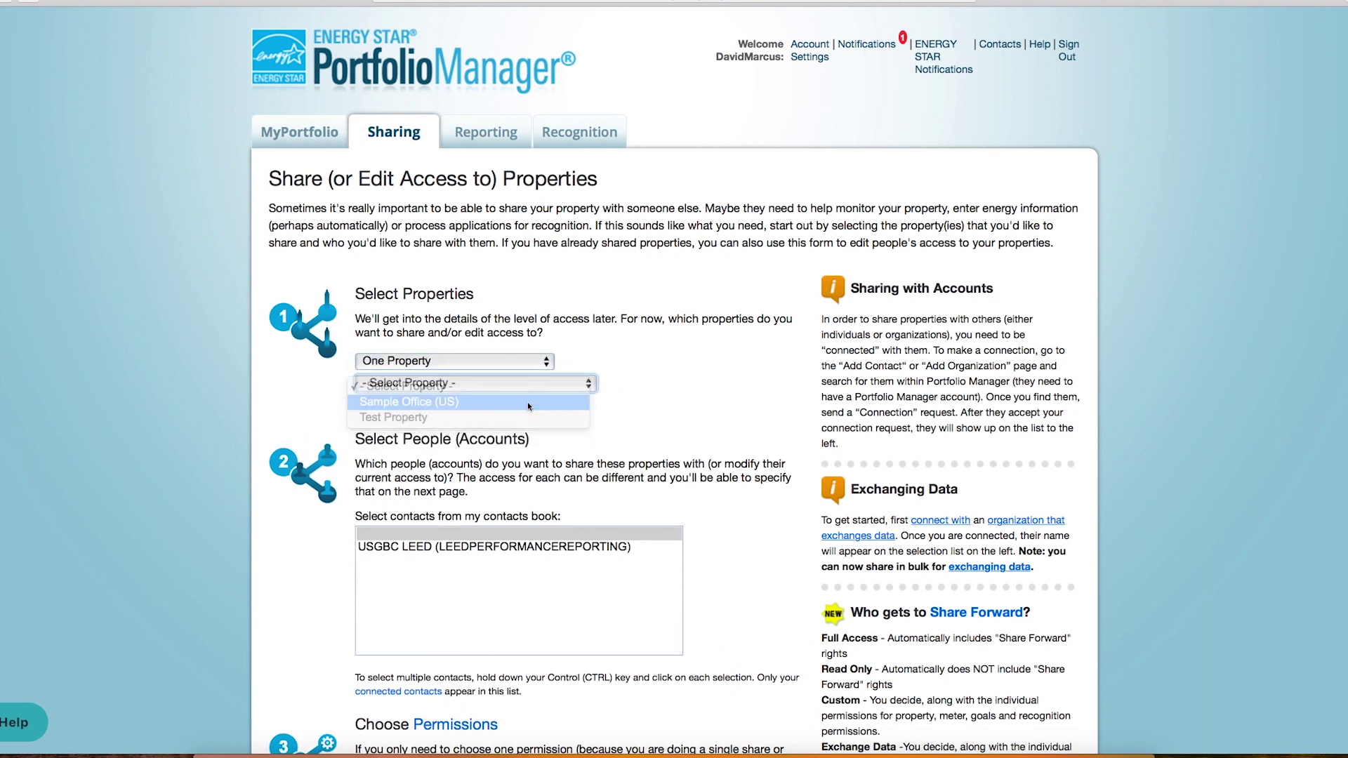
Share with contact USGBC LEED using Personalized Sharing & Exchange Data, choosing Exchange Data access.
scroll(755, 460, "down", 2)
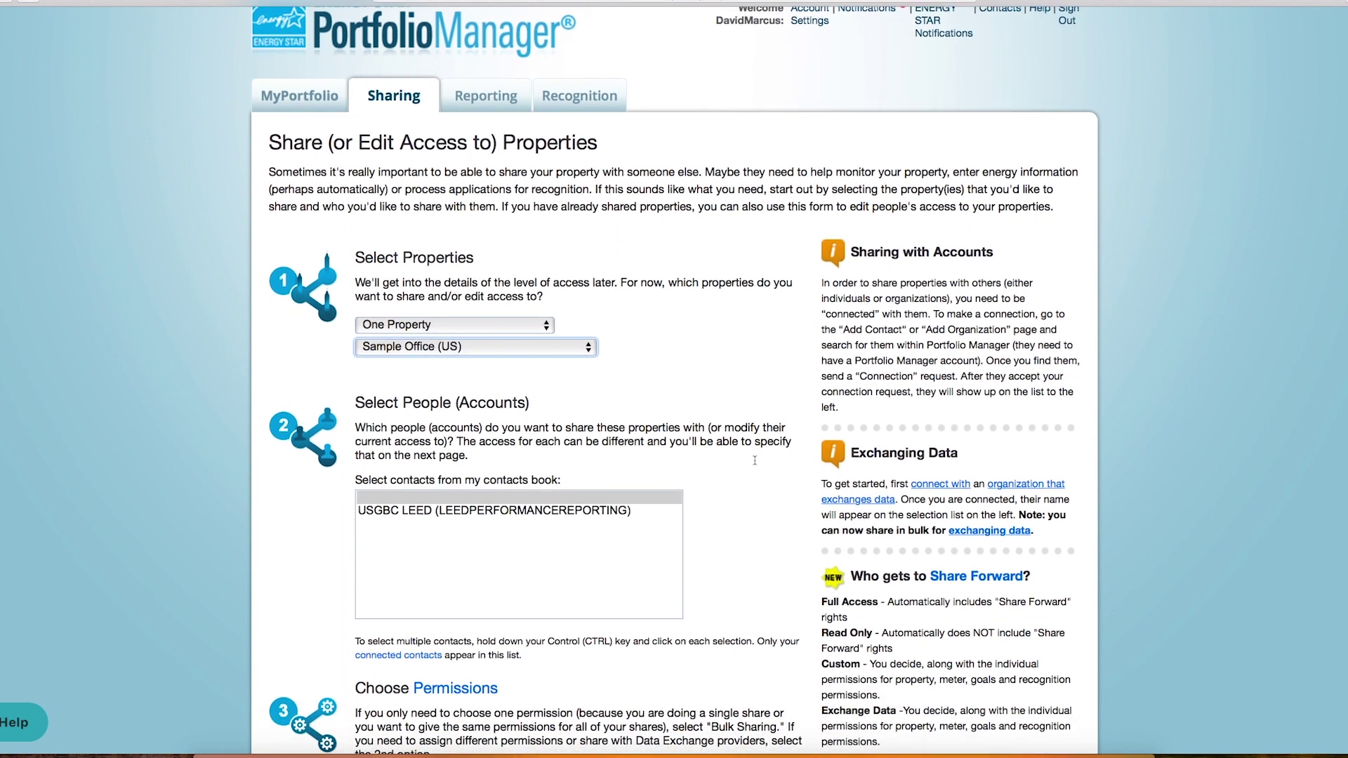
scroll(755, 464, "down", 2)
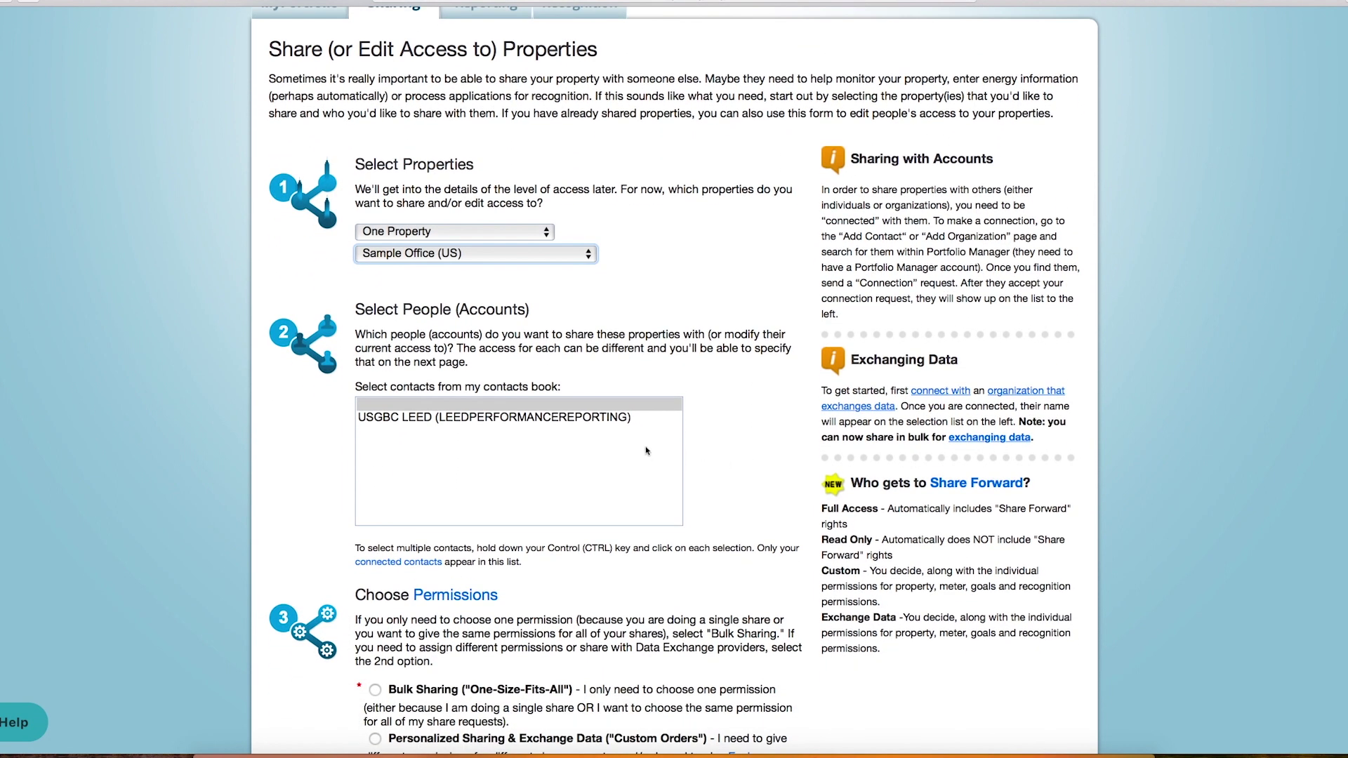
left_click(637, 419)
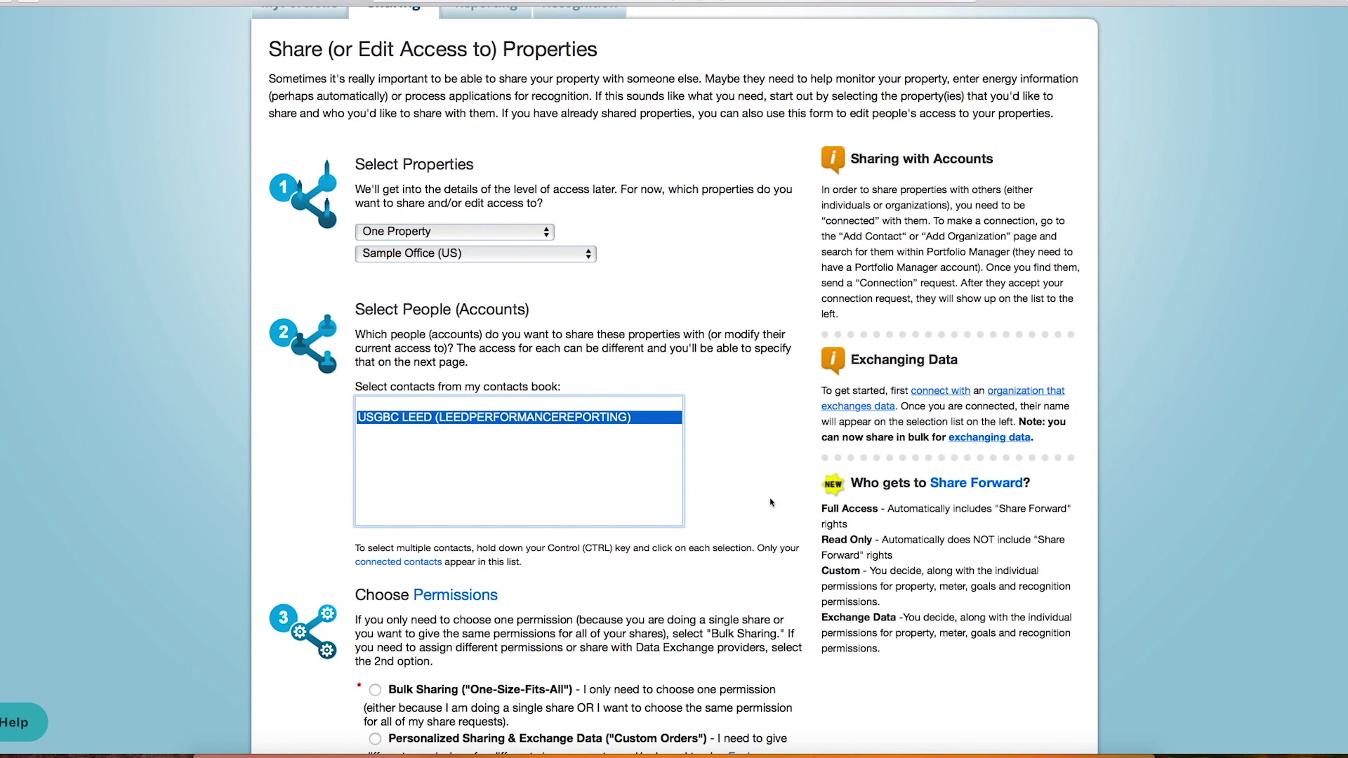
scroll(771, 503, "down", 3)
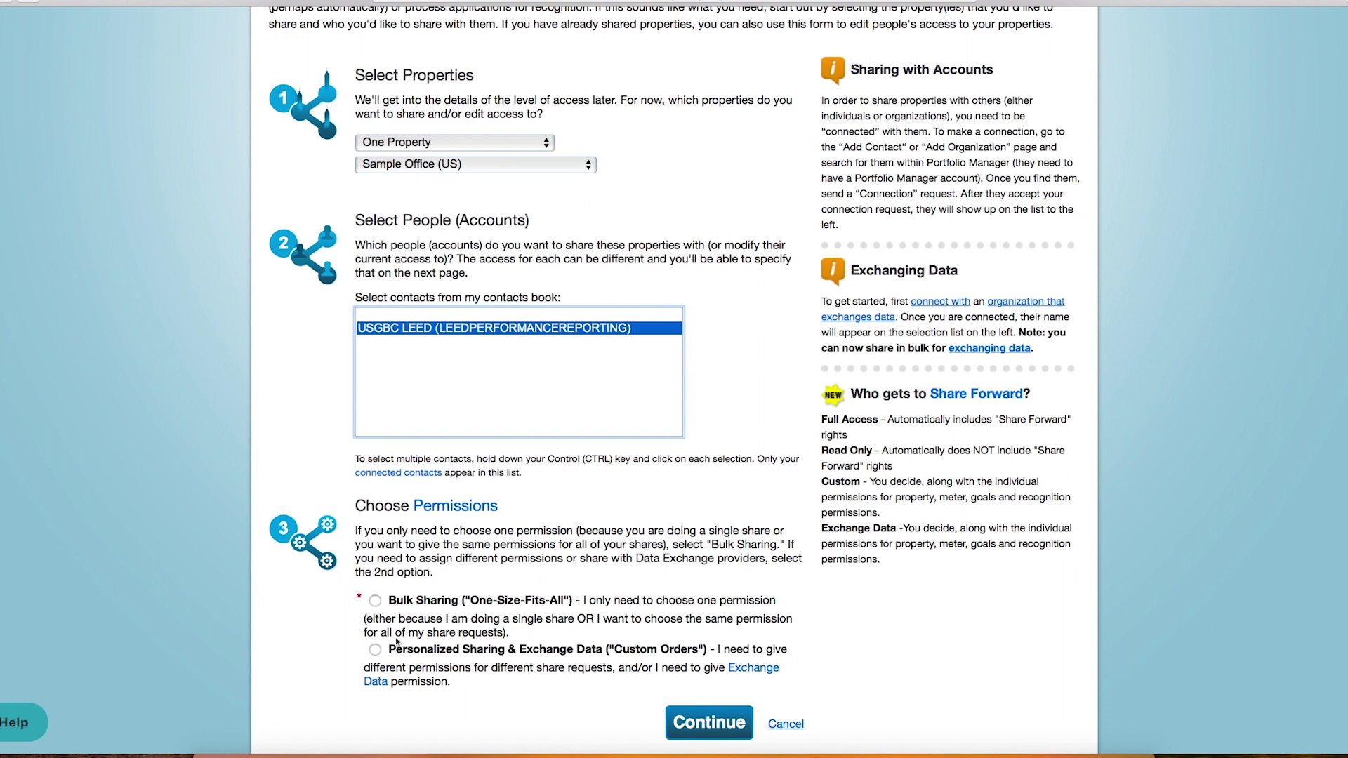
left_click(375, 651)
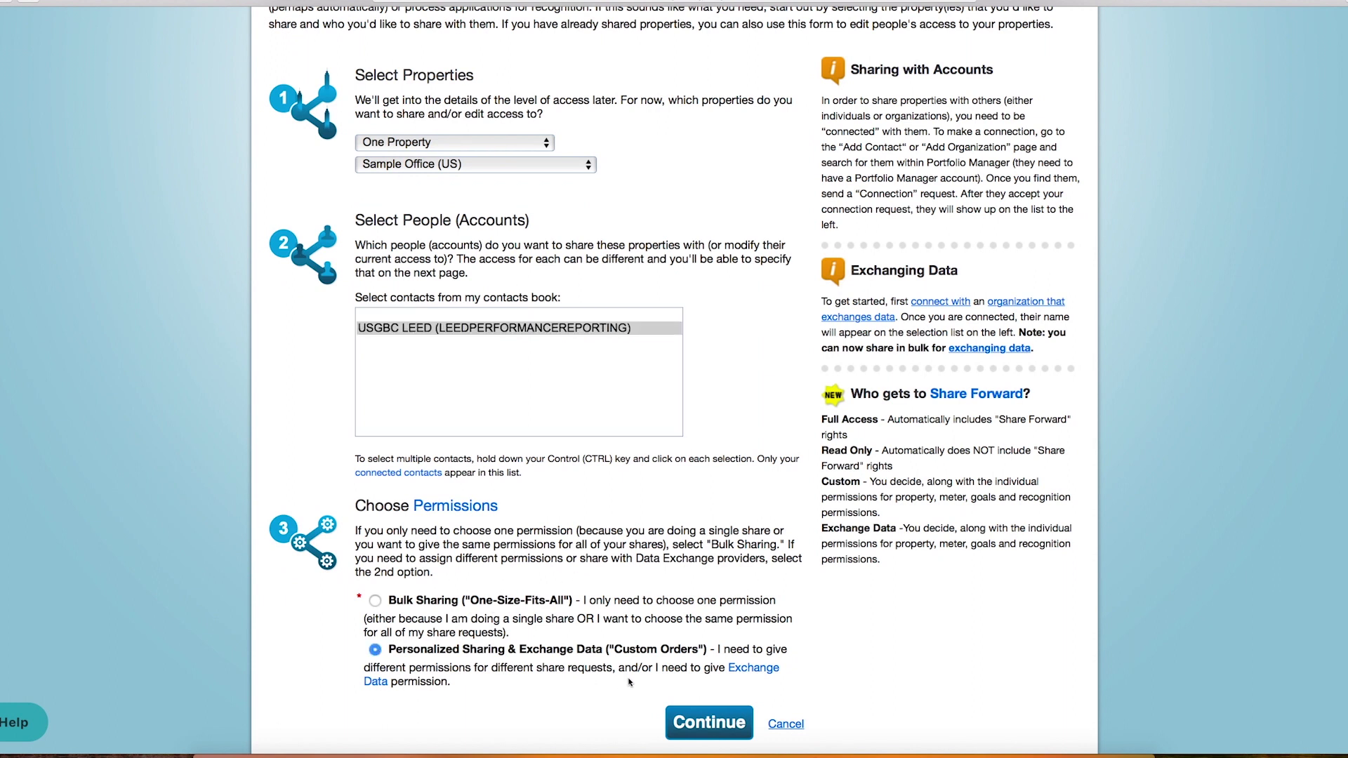
left_click(703, 722)
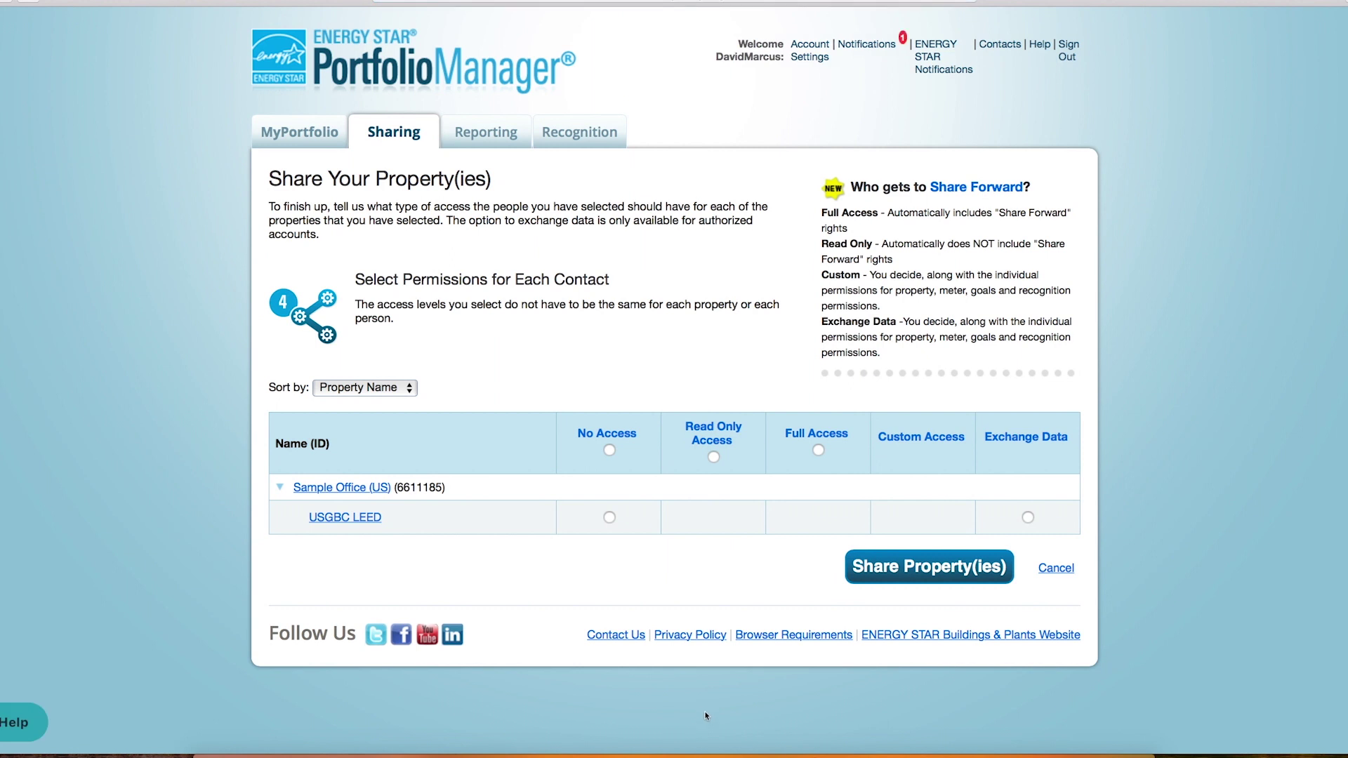
left_click(1027, 518)
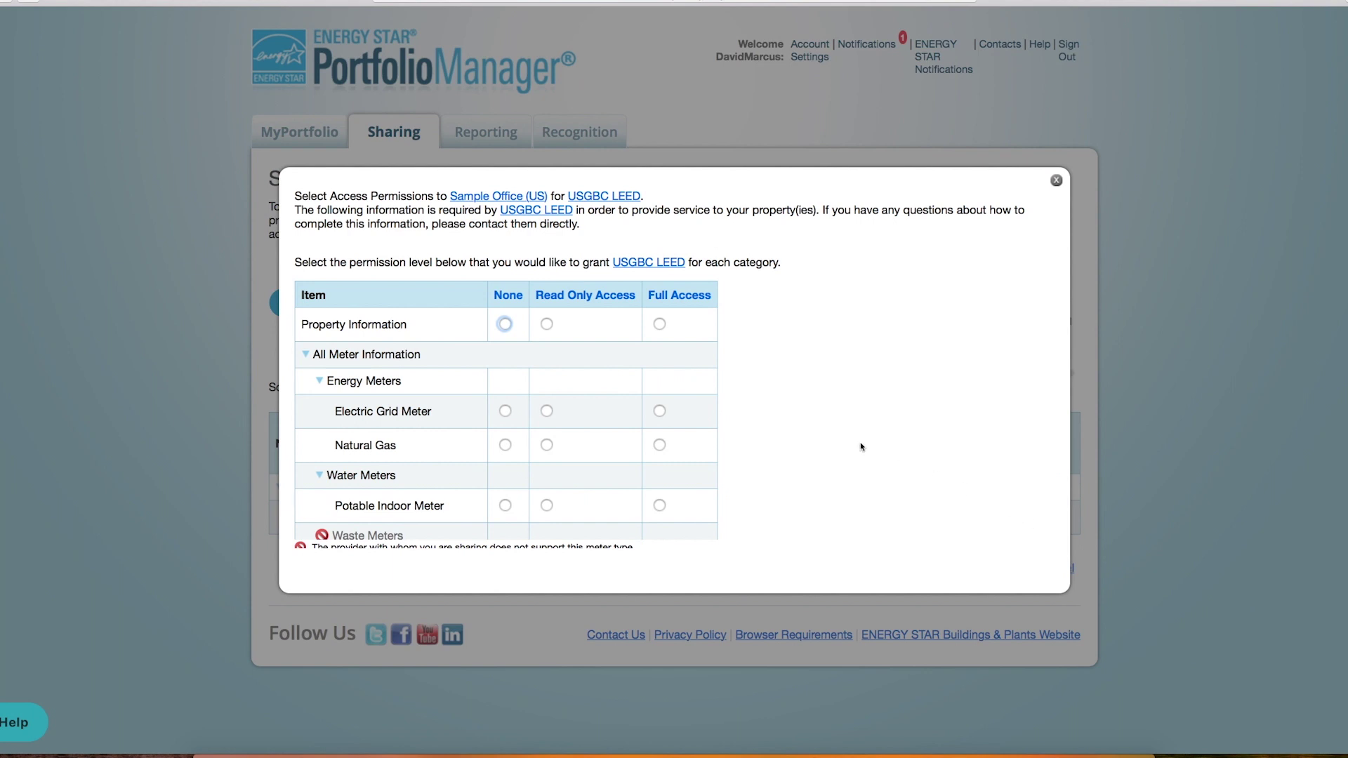
Give Read Only access to the Electric Grid, Natural Gas and Potable Indoor meters; None for goals and recognition.
left_click(547, 410)
left_click(547, 445)
left_click(546, 506)
scroll(551, 507, "down", 2)
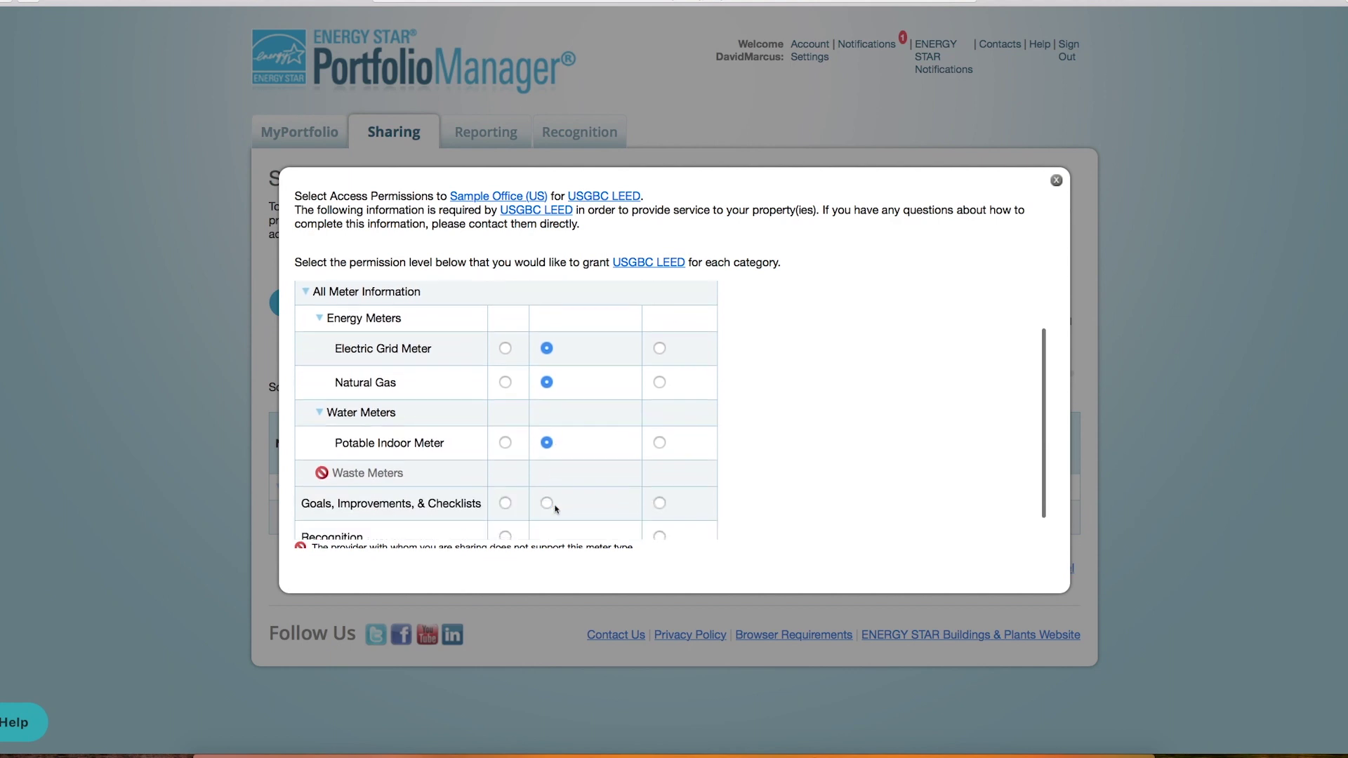
left_click(505, 502)
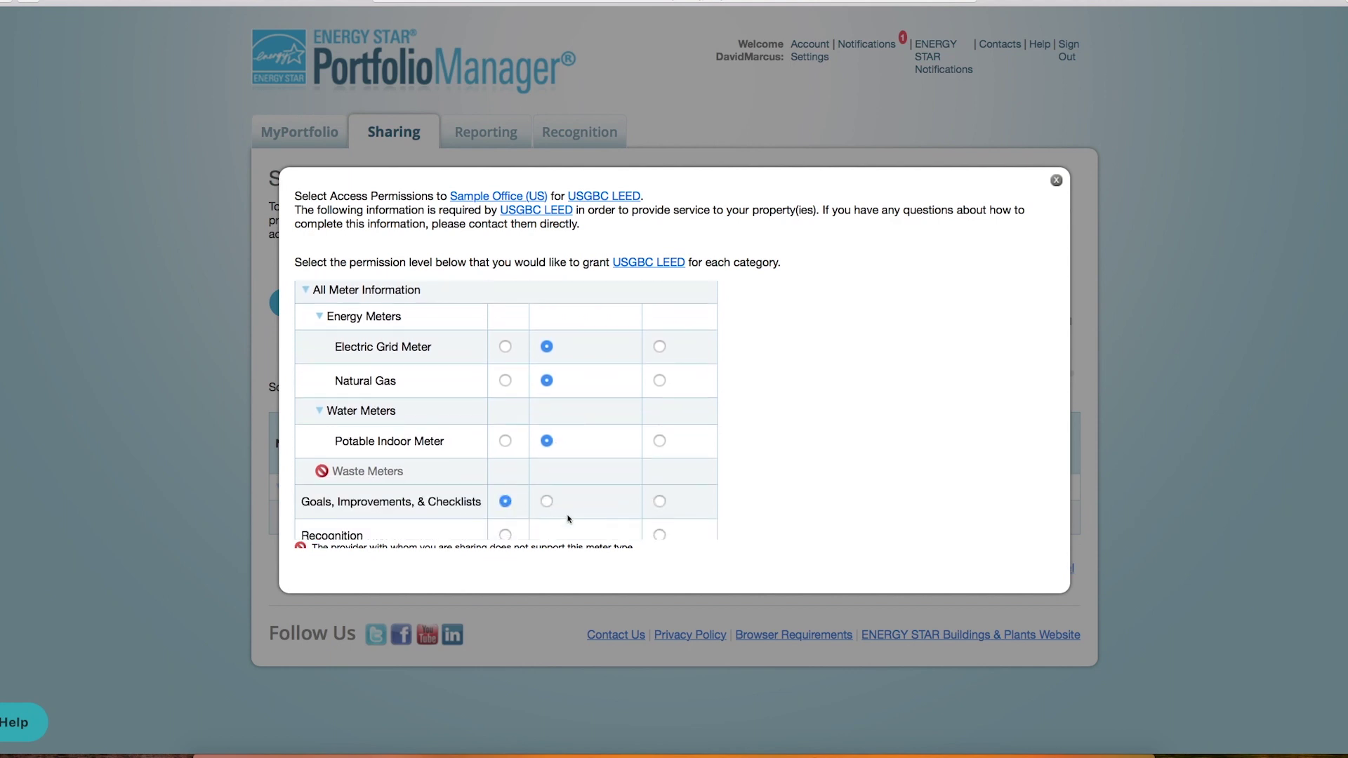
scroll(569, 519, "down", 1)
left_click(505, 509)
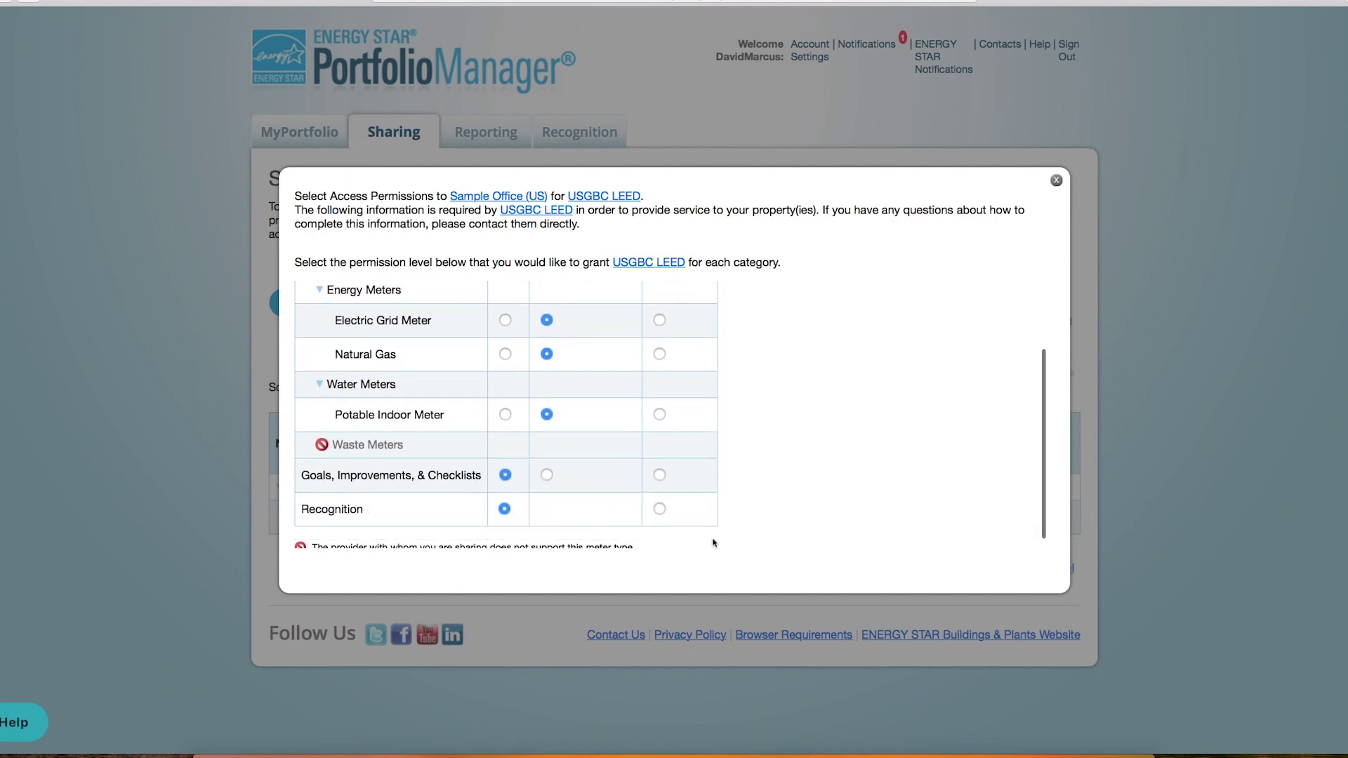
Set Share Forward to No, then apply the selections and authorize the exchange.
scroll(786, 539, "down", 5)
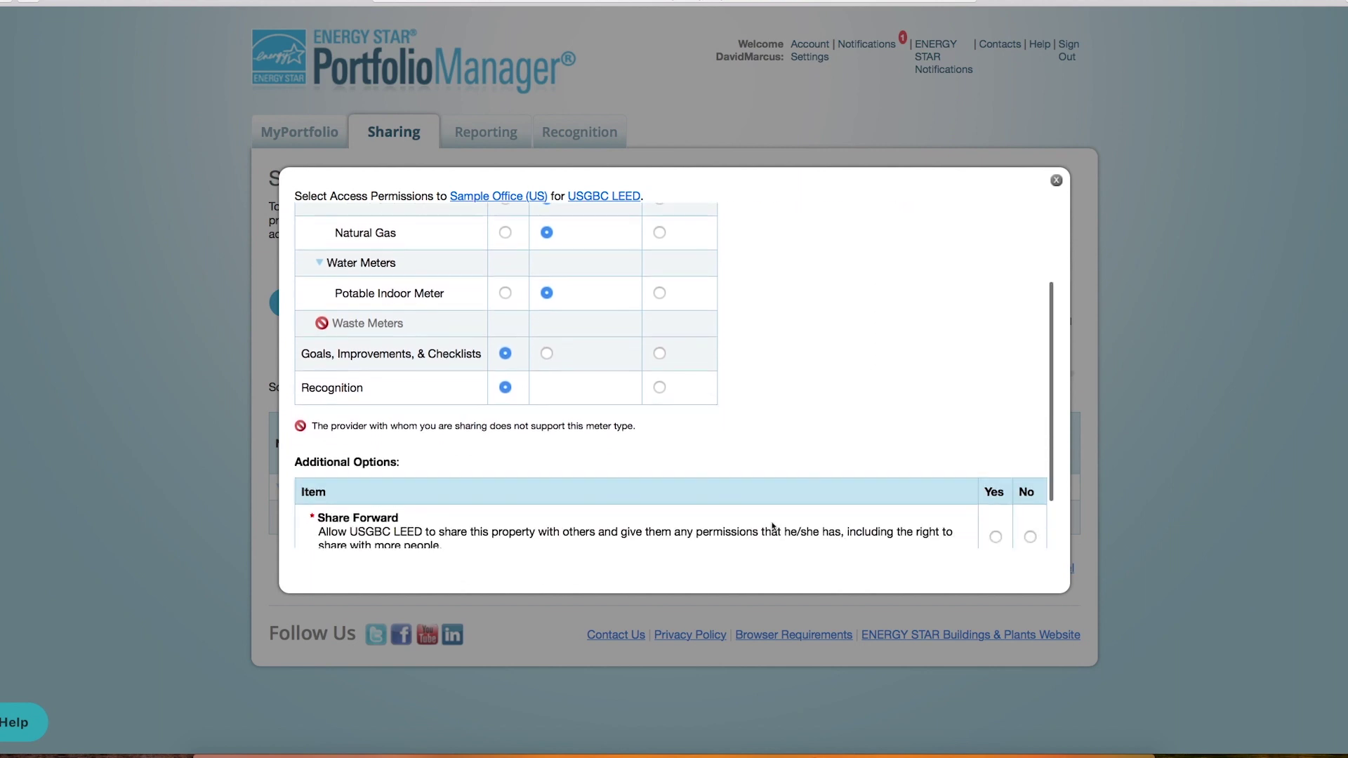
scroll(772, 528, "down", 2)
left_click(1030, 503)
scroll(799, 494, "down", 1)
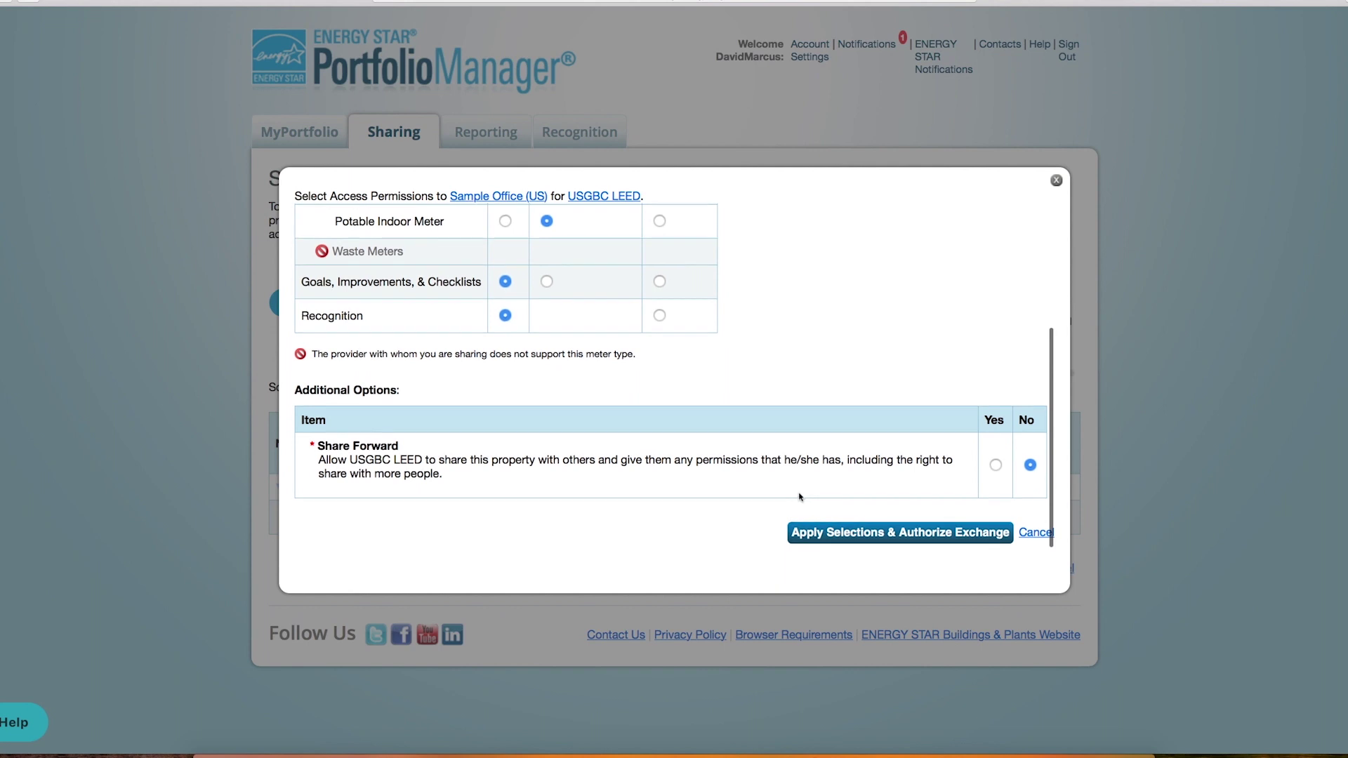
left_click(894, 533)
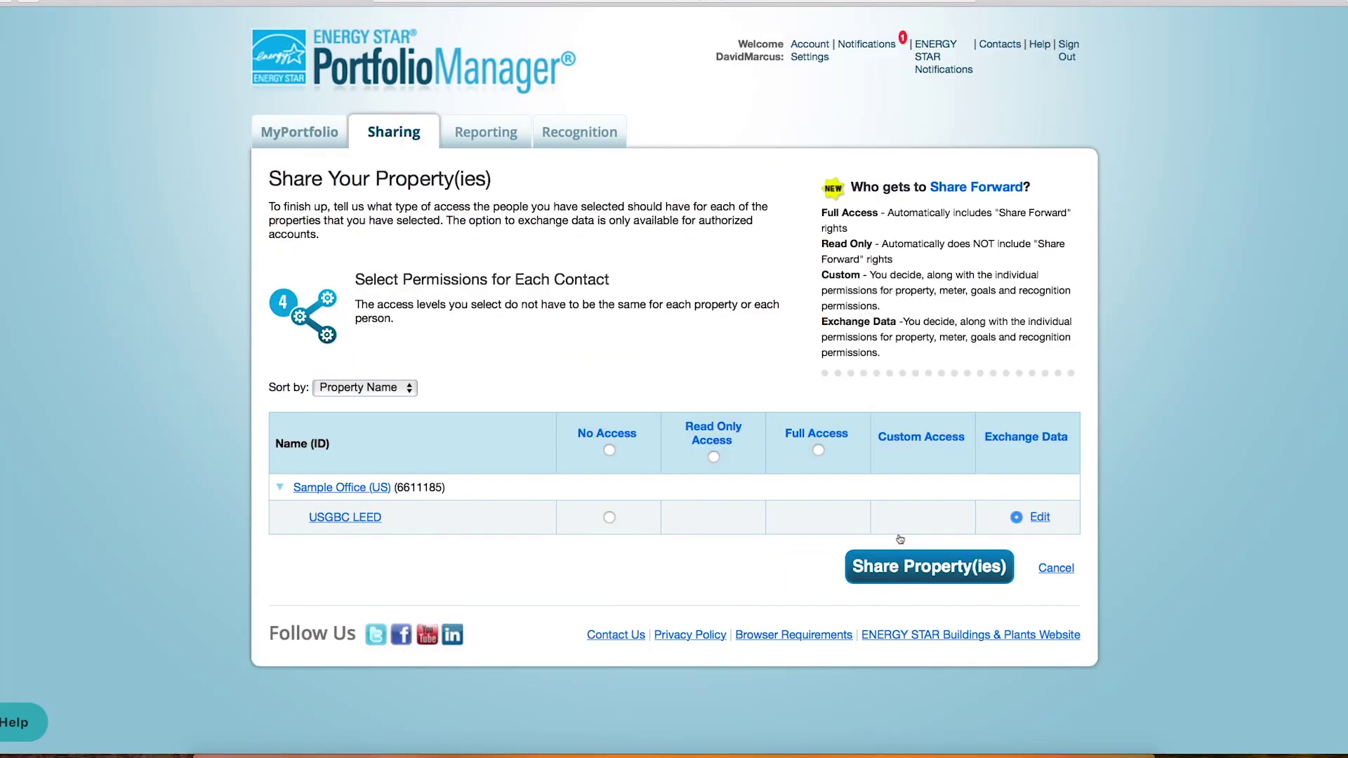
left_click(902, 577)
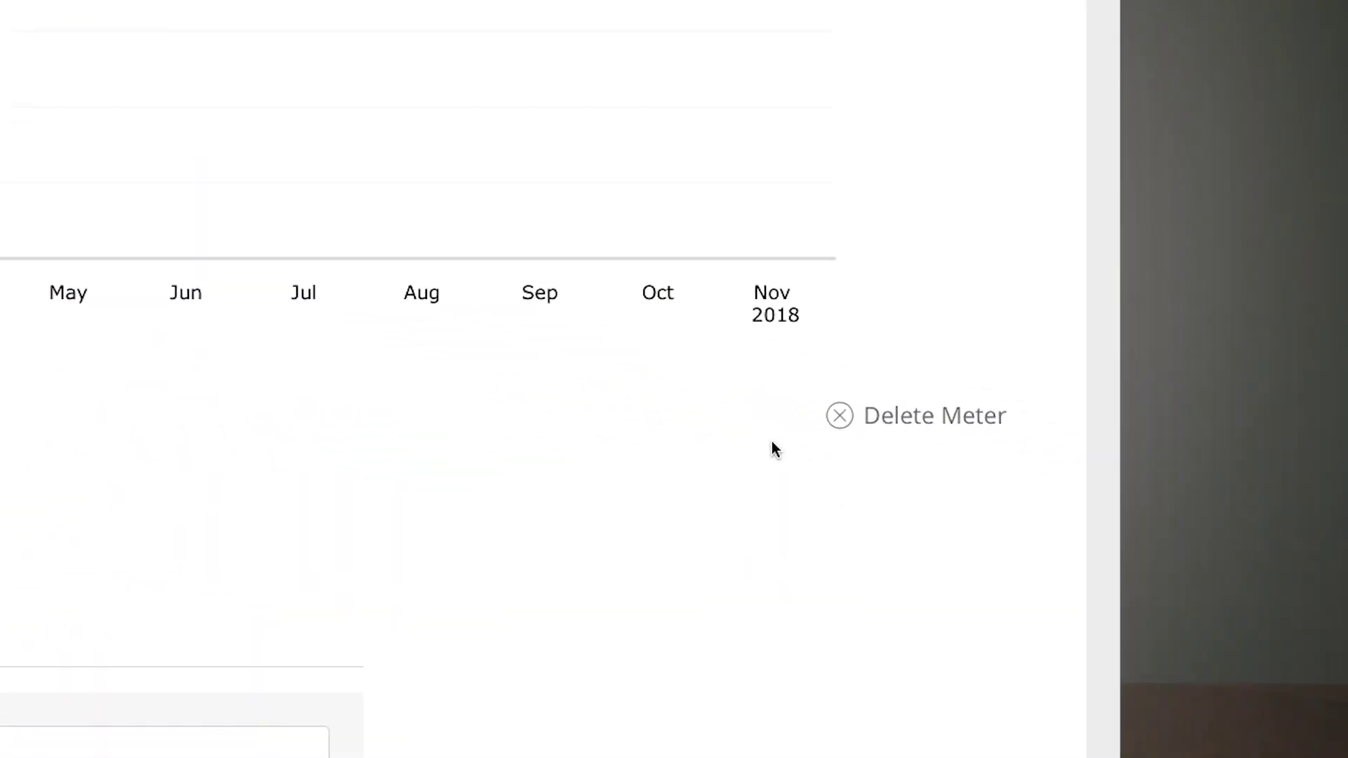
Bring up the Delete Meter confirmation for the exchanged meter.
left_click(1344, 590)
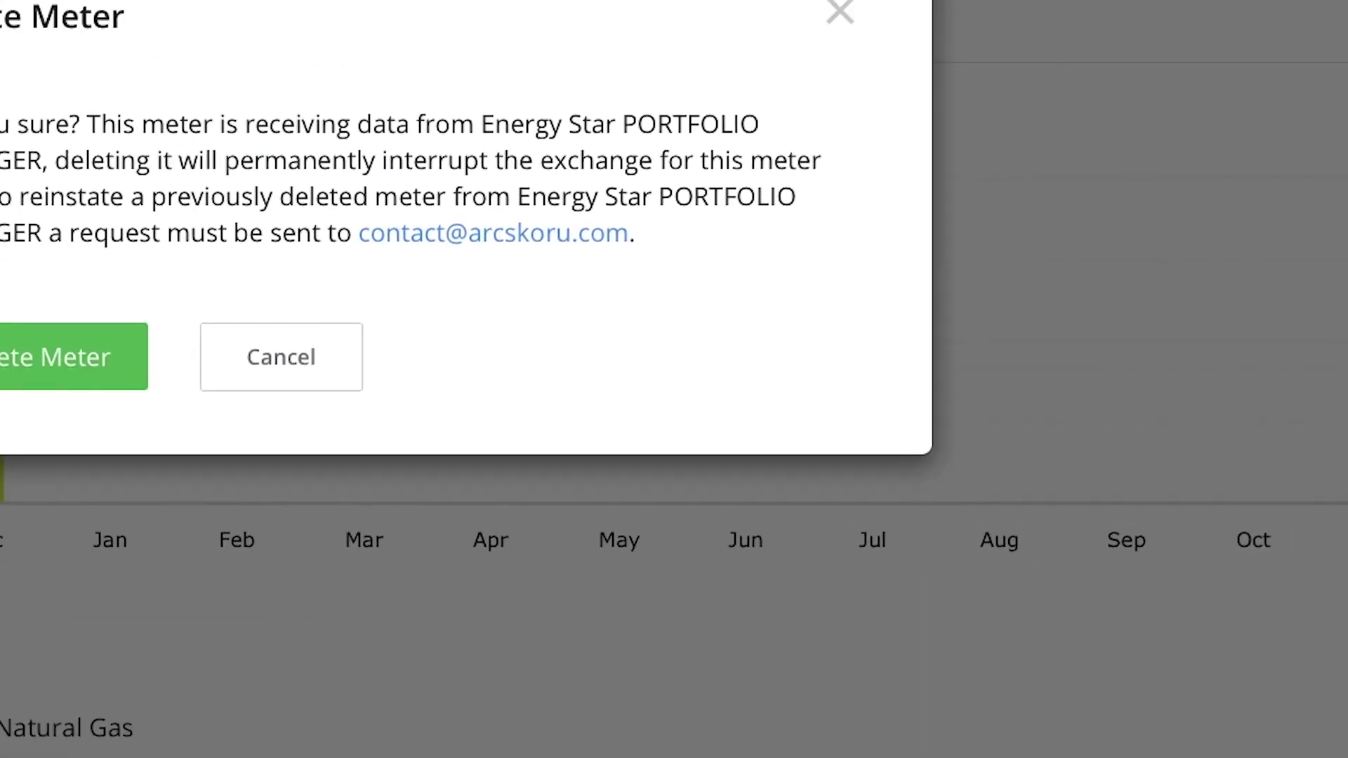